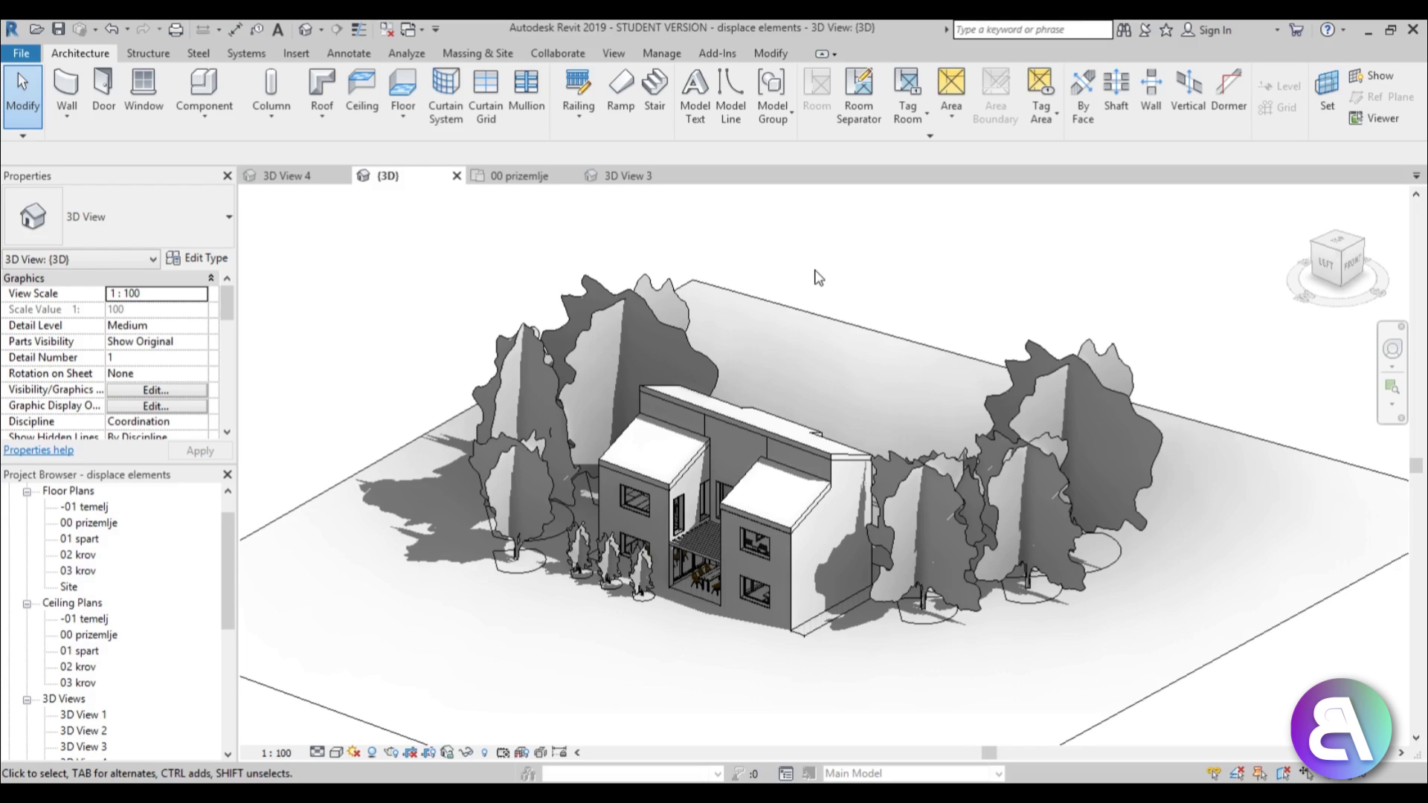
- Duplicate the default {3D} view without detailing
{"action": "middle_click_drag", "start_coordinate": [784, 405], "coordinate": [775, 409], "text": "shift"}
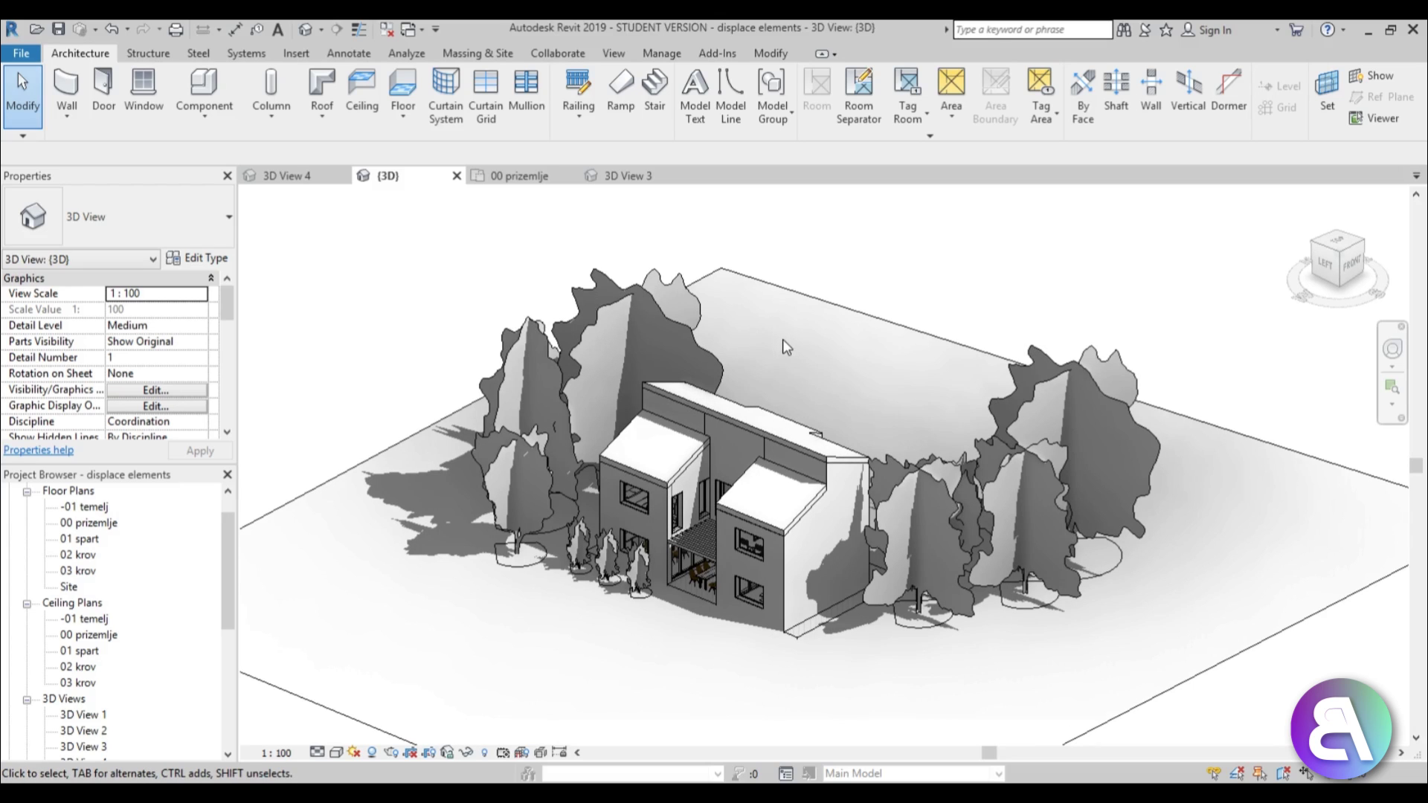
{"action": "left_click_drag", "start_coordinate": [227, 563], "coordinate": [223, 649]}
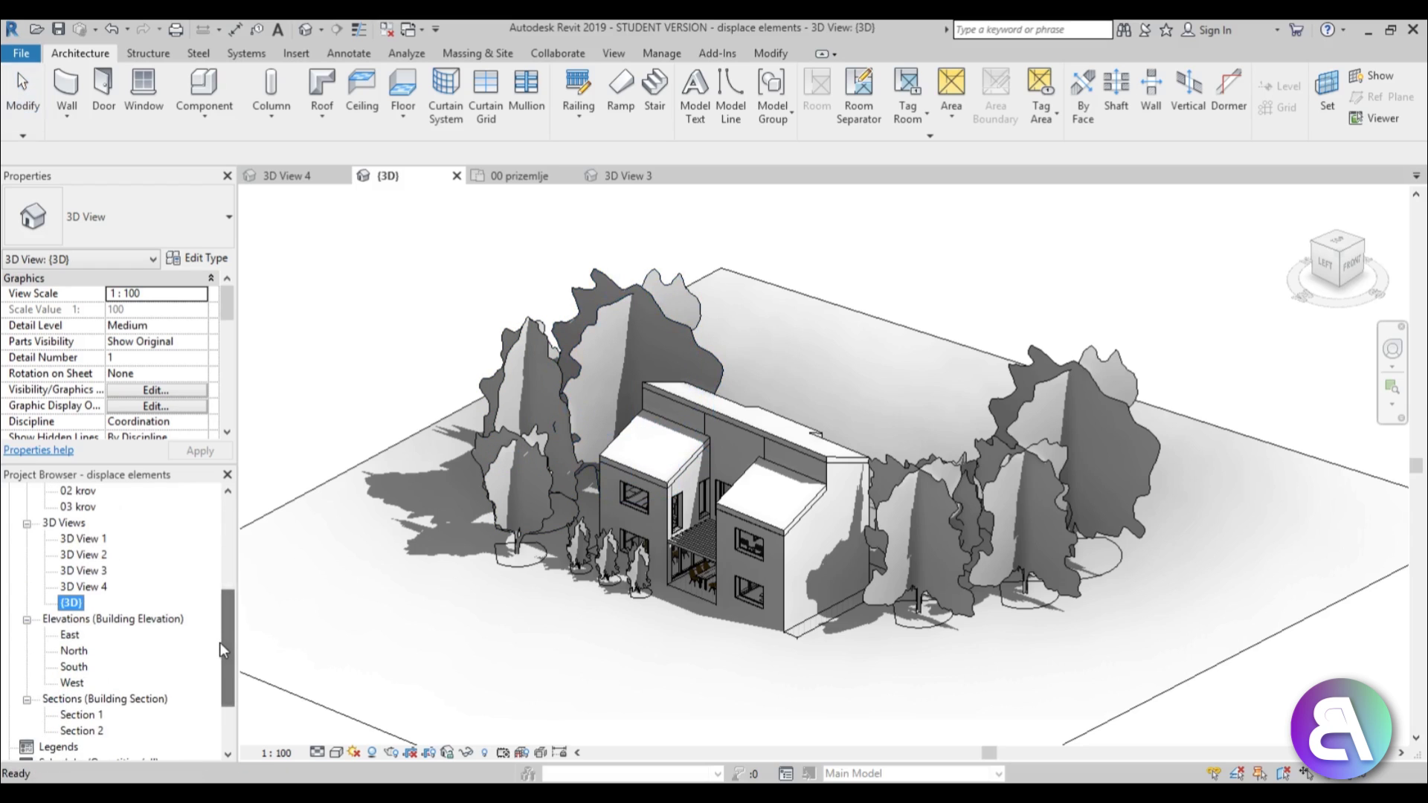
{"action": "right_click", "coordinate": [71, 605]}
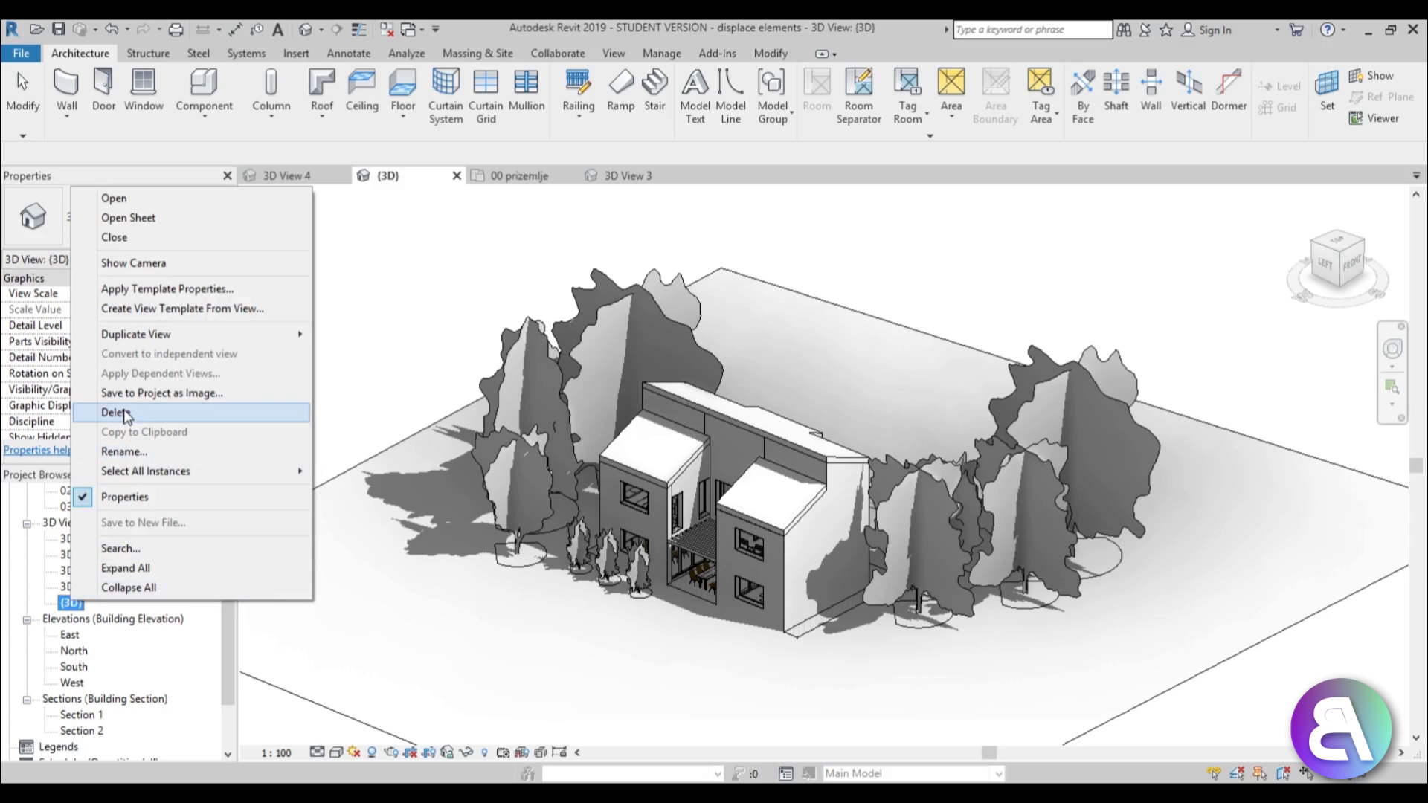
{"action": "mouse_move", "coordinate": [151, 336]}
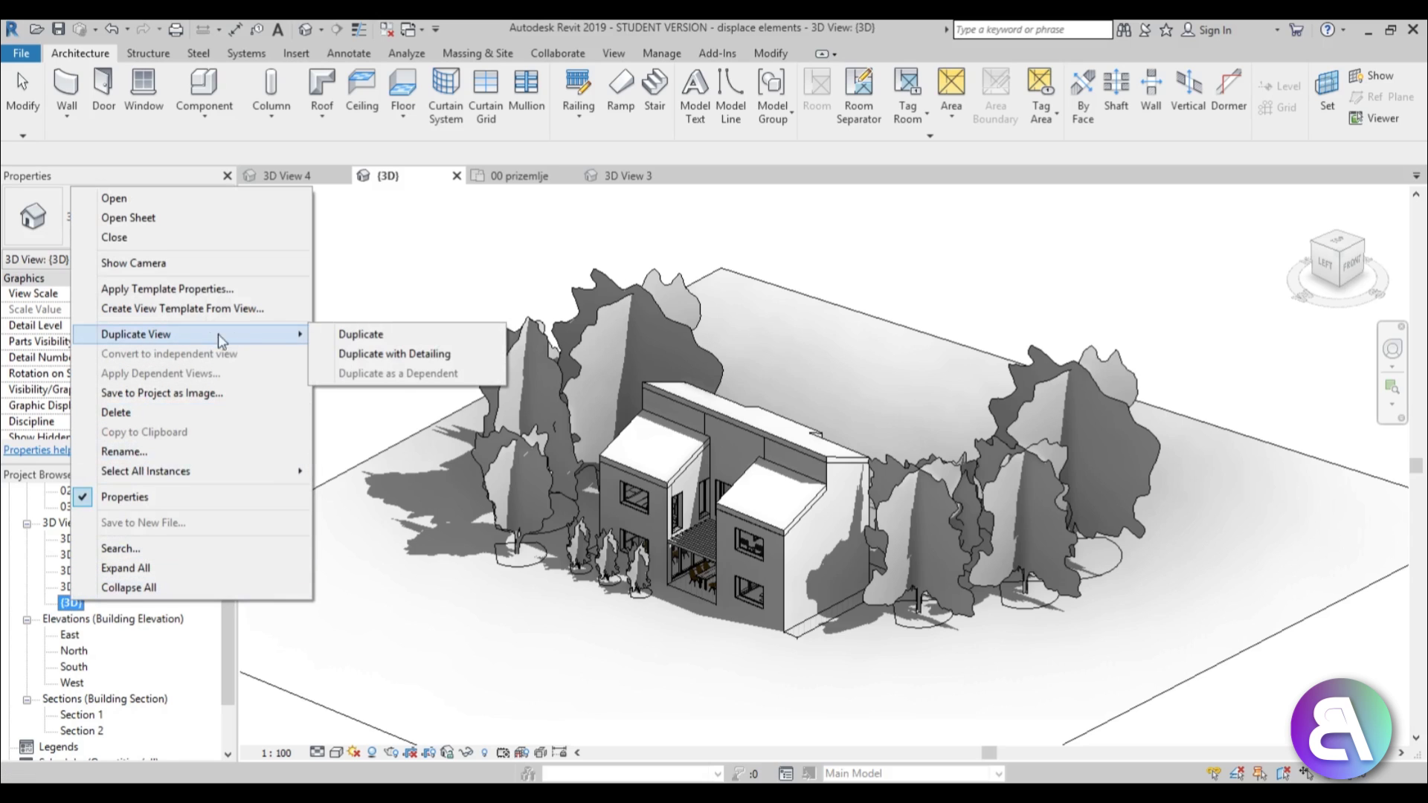
{"action": "left_click", "coordinate": [350, 332]}
- Rename the duplicated 3D view as exploded
{"action": "right_click", "coordinate": [111, 620]}
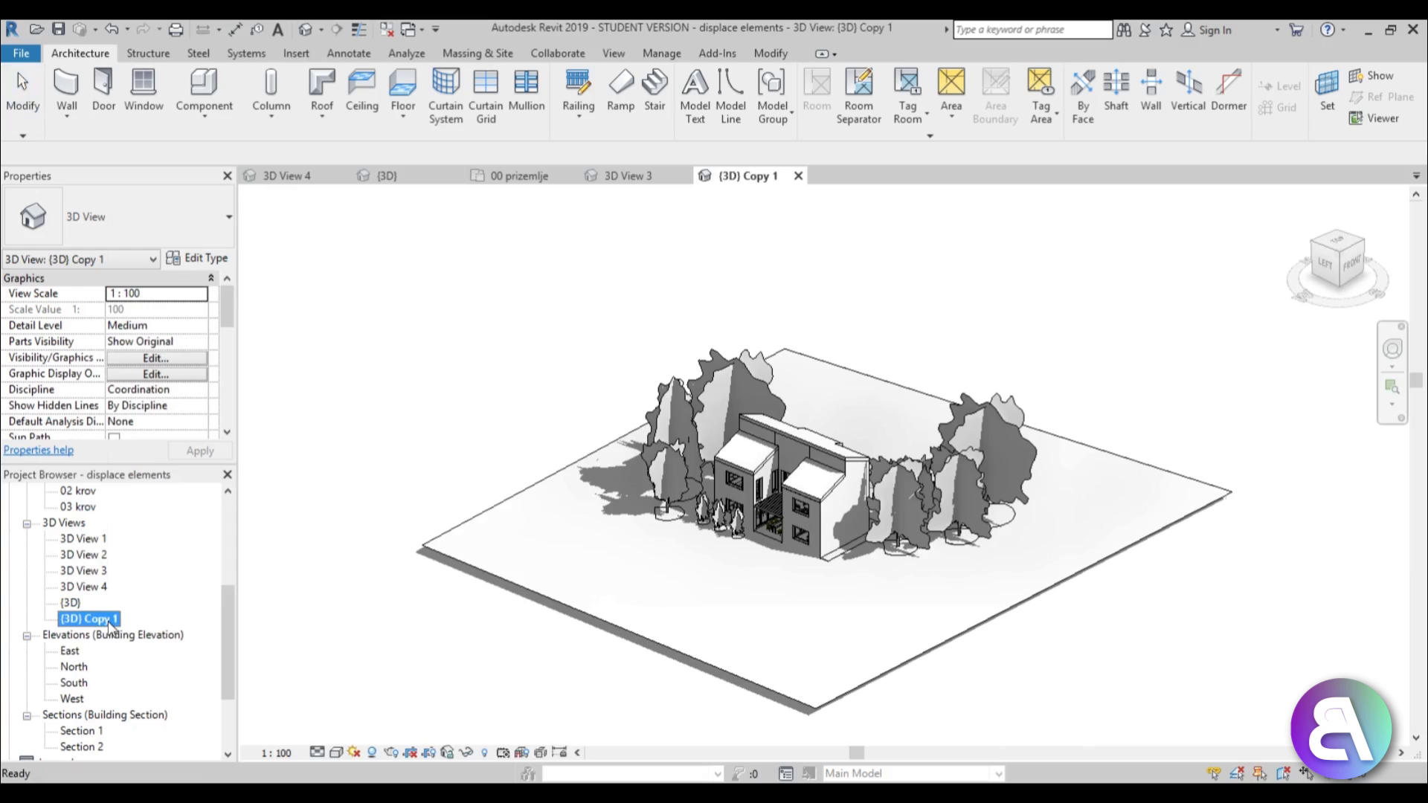
{"action": "left_click", "coordinate": [159, 473]}
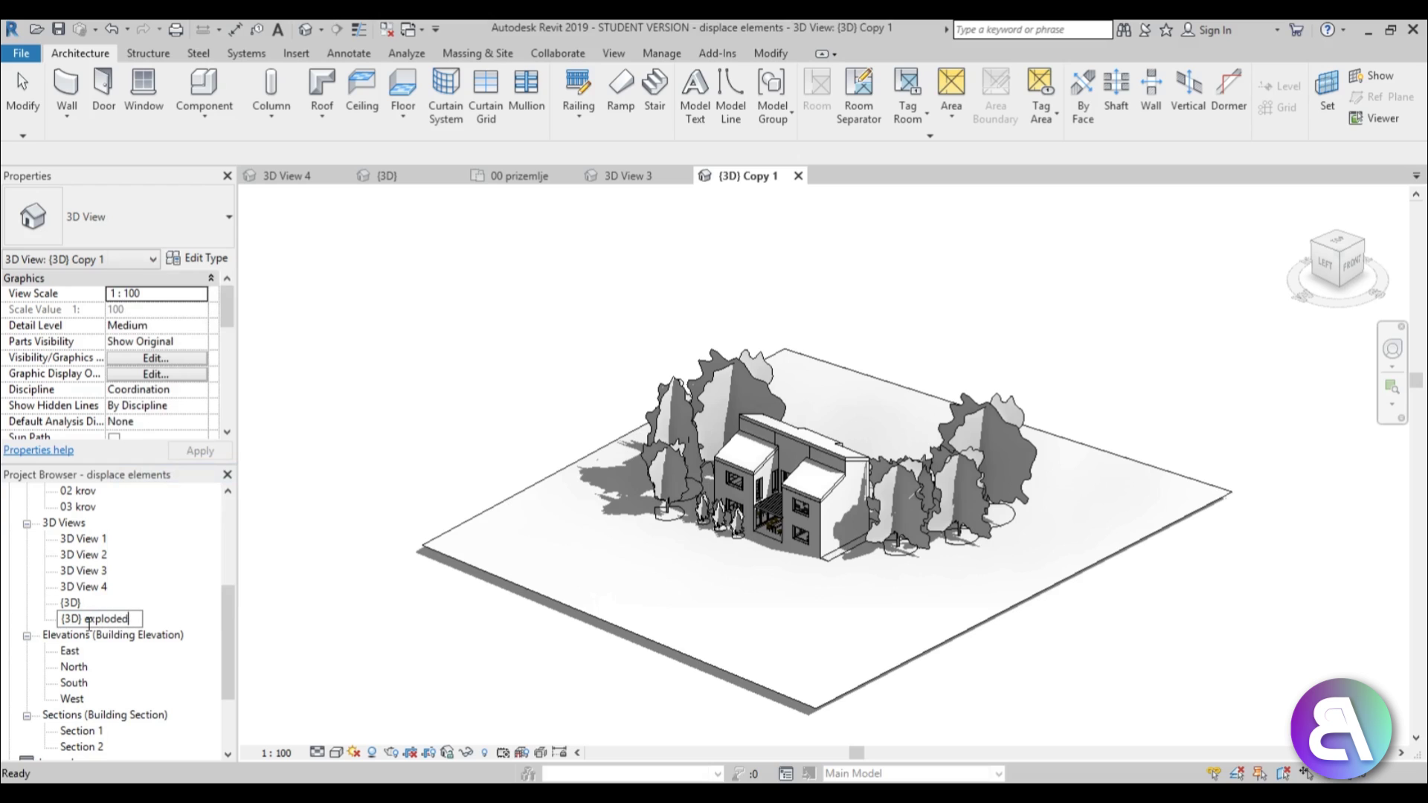
{"action": "key", "text": "Return"}
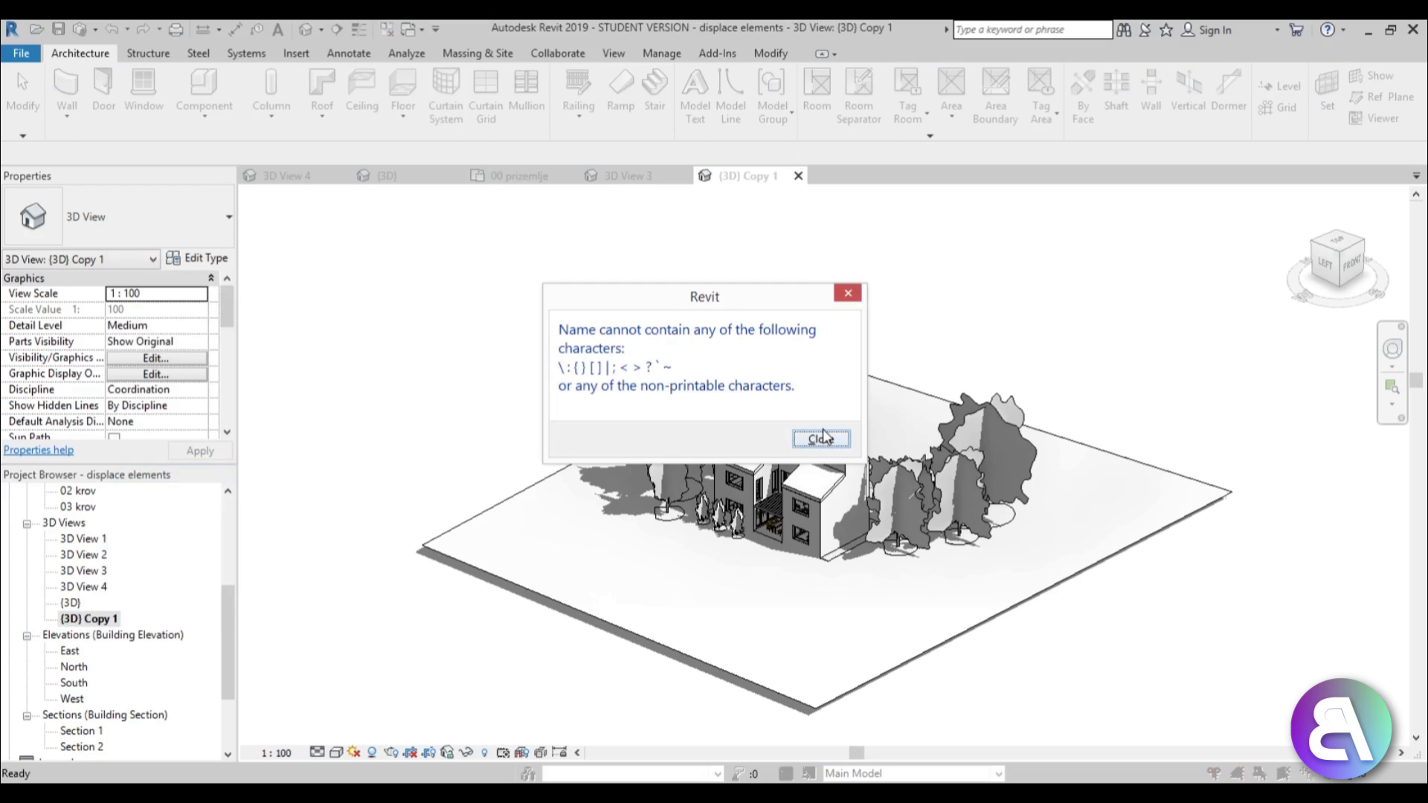
{"action": "left_click", "coordinate": [821, 439]}
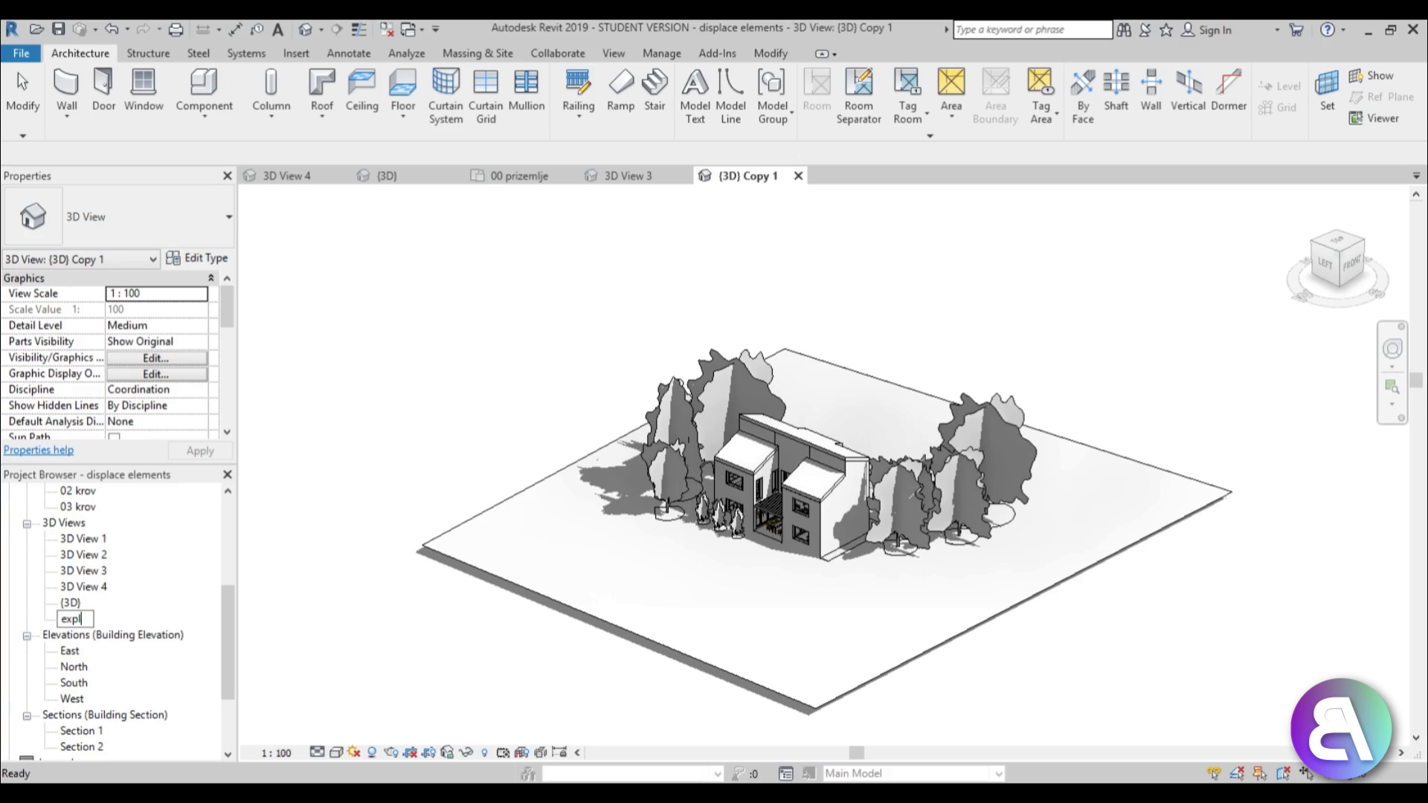
{"action": "type", "text": "exploded"}
{"action": "key", "text": "Return"}
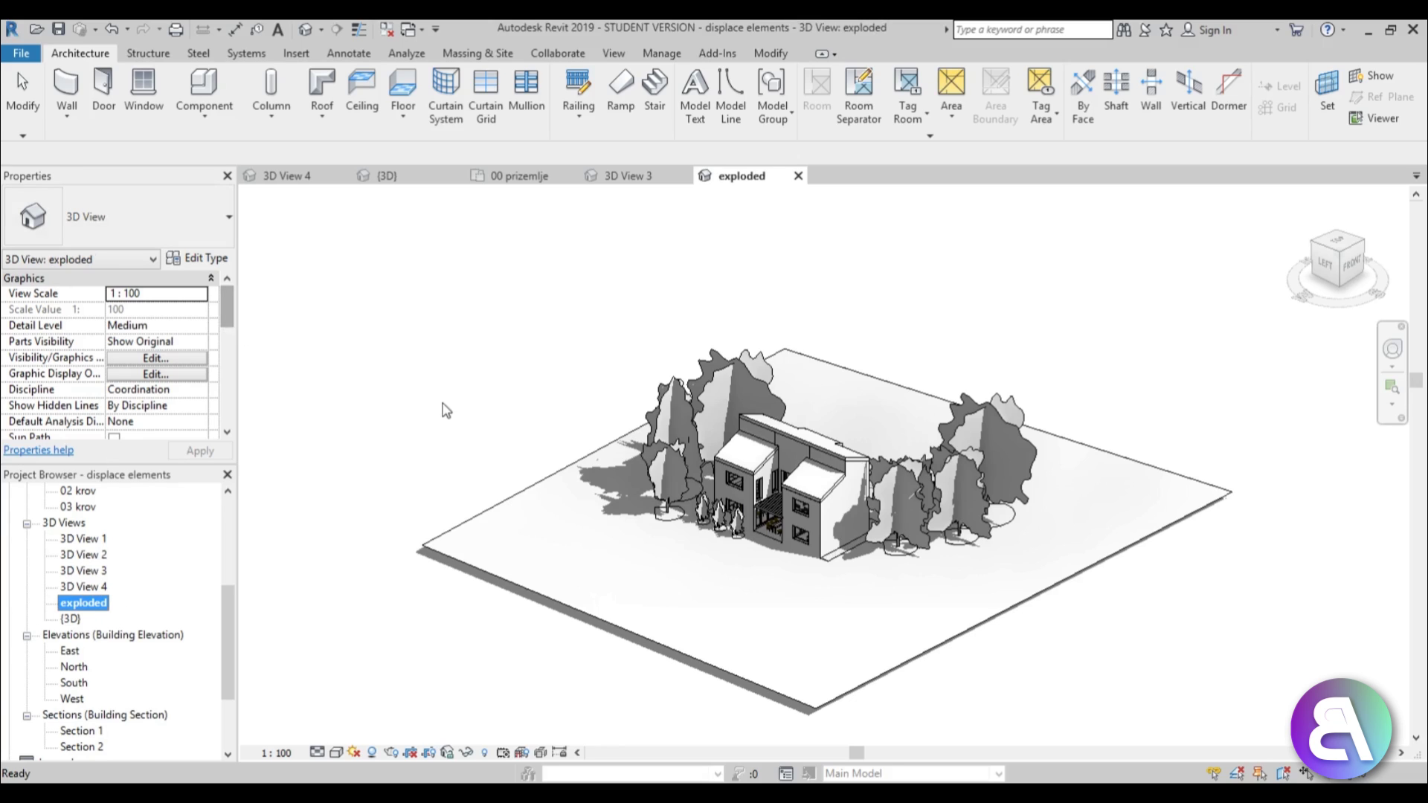
- Create a displacement set from the sloped roof over the house's left front wing
{"action": "scroll", "coordinate": [714, 520], "scroll_direction": "up", "scroll_amount": 5}
{"action": "middle_click_drag", "start_coordinate": [704, 521], "coordinate": [697, 498]}
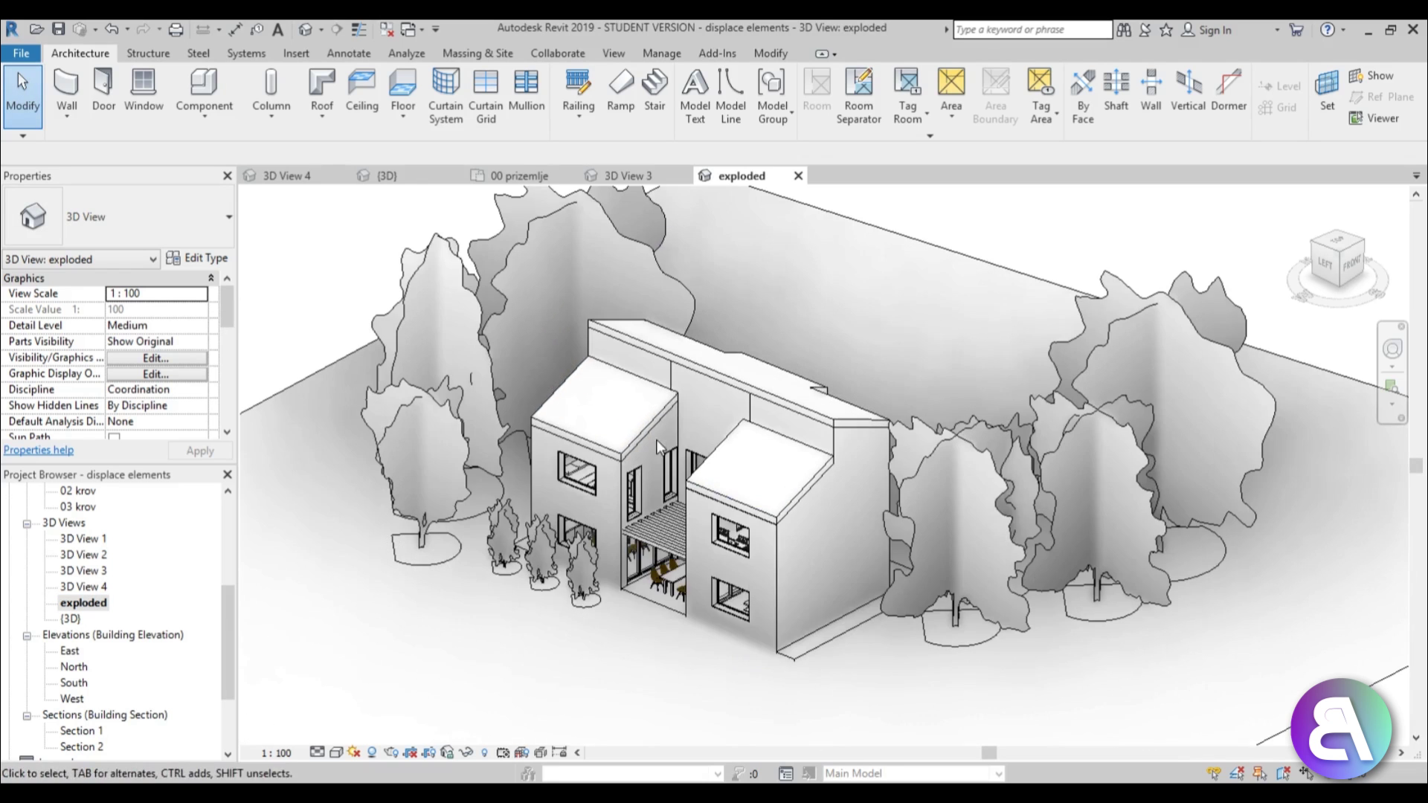
{"action": "left_click", "coordinate": [588, 398]}
{"action": "scroll", "coordinate": [588, 398], "scroll_direction": "up", "scroll_amount": 1}
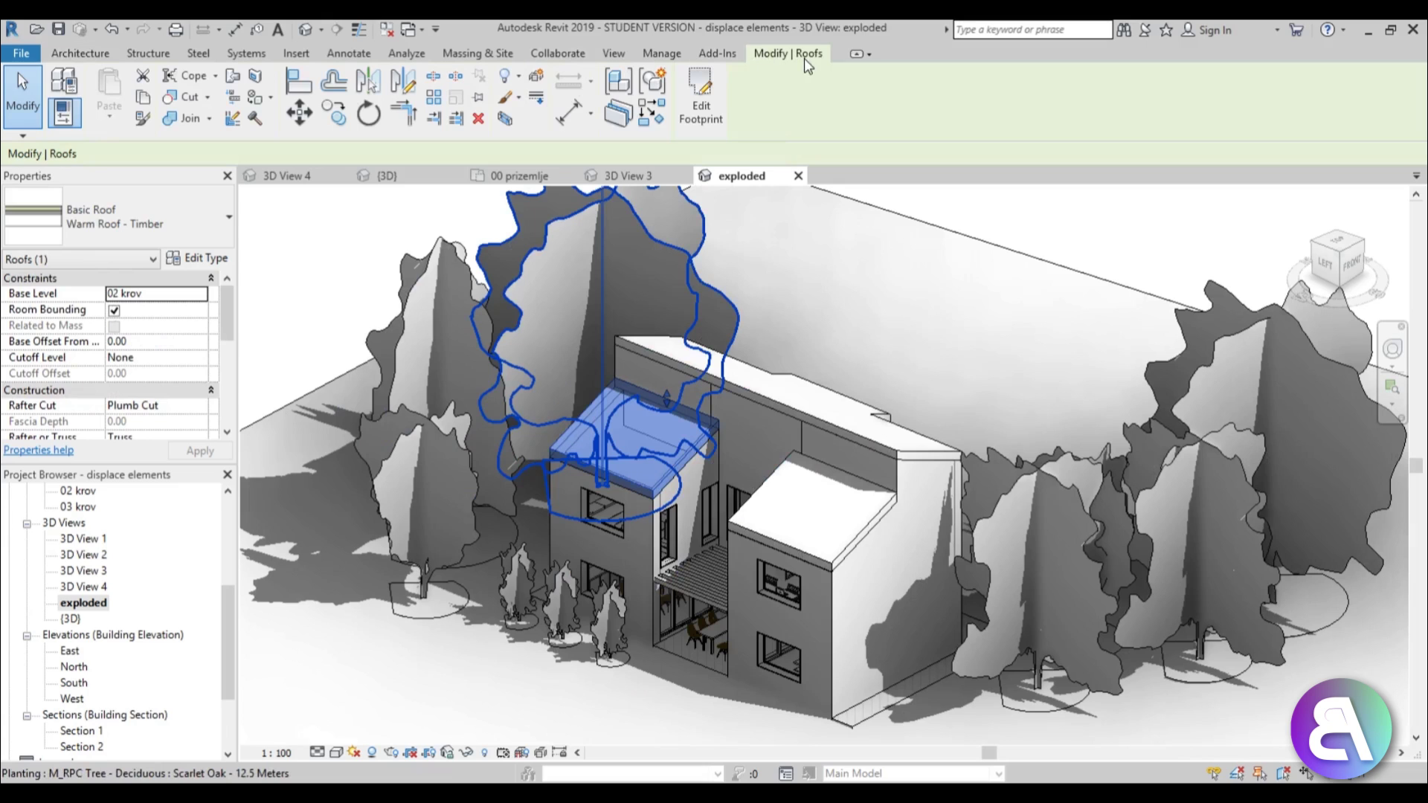
{"action": "left_click", "coordinate": [535, 80]}
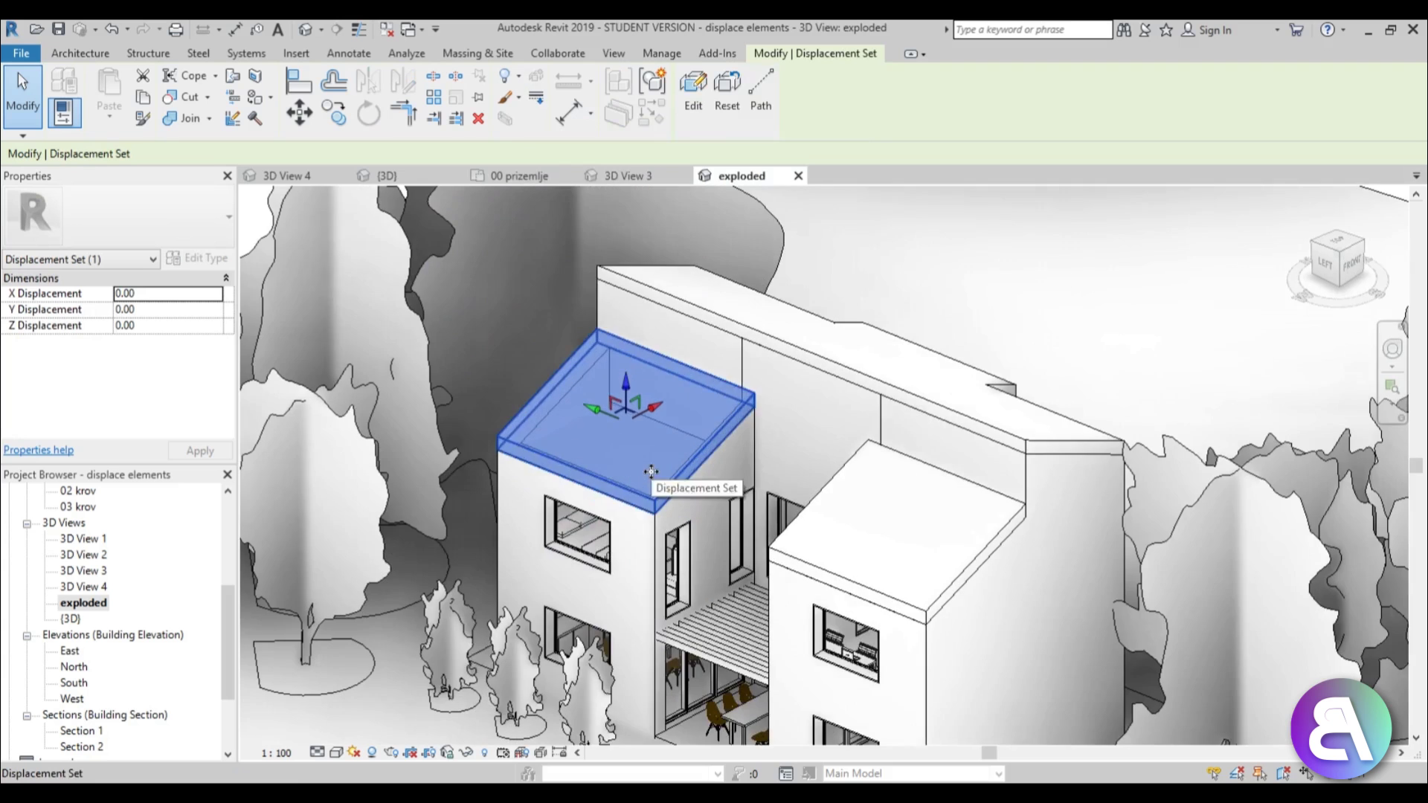
- Raise the displaced left wing roof straight up to a Z displacement of about 667
{"action": "middle_click_drag", "start_coordinate": [637, 462], "coordinate": [644, 421], "text": "shift"}
{"action": "scroll", "coordinate": [641, 428], "scroll_direction": "up", "scroll_amount": 5}
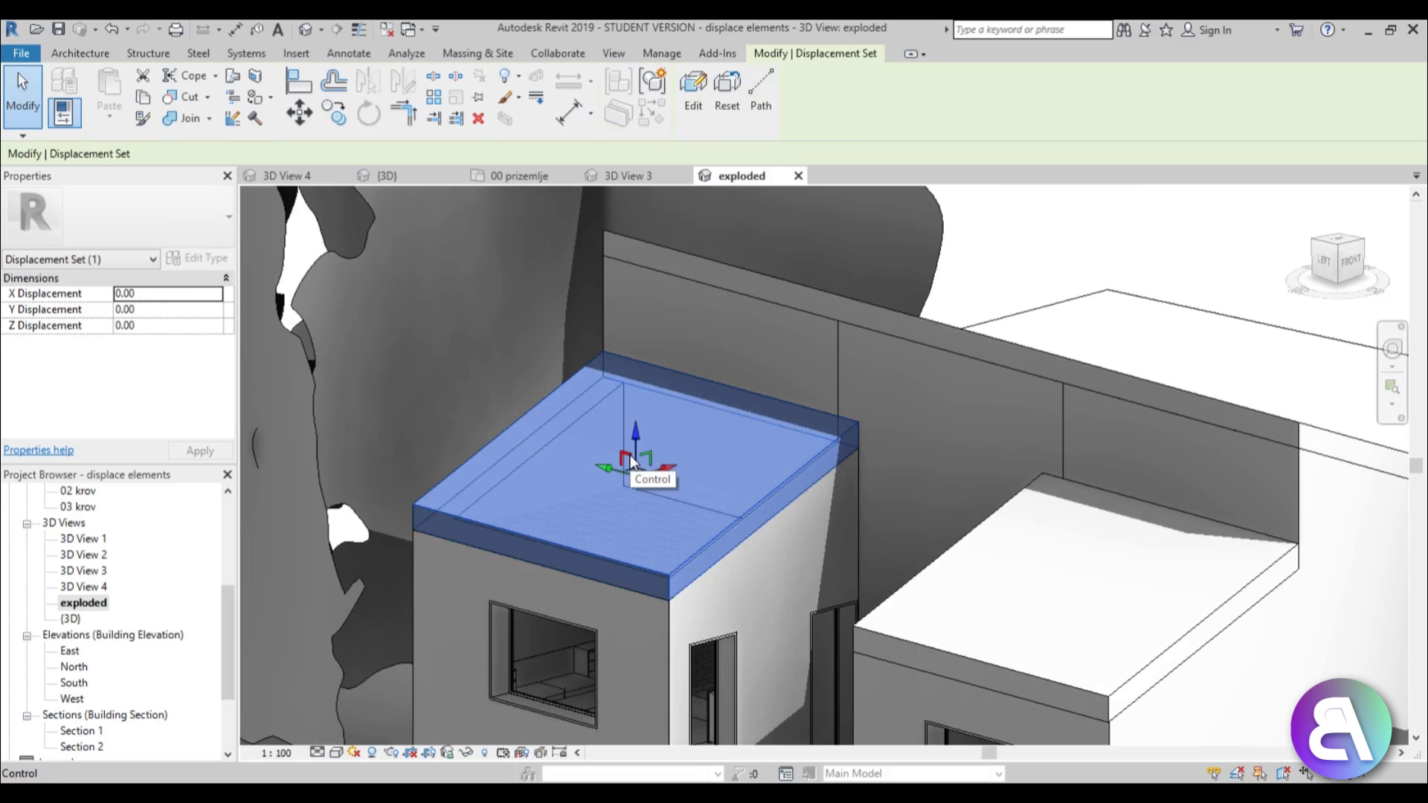
{"action": "scroll", "coordinate": [631, 461], "scroll_direction": "down", "scroll_amount": 6}
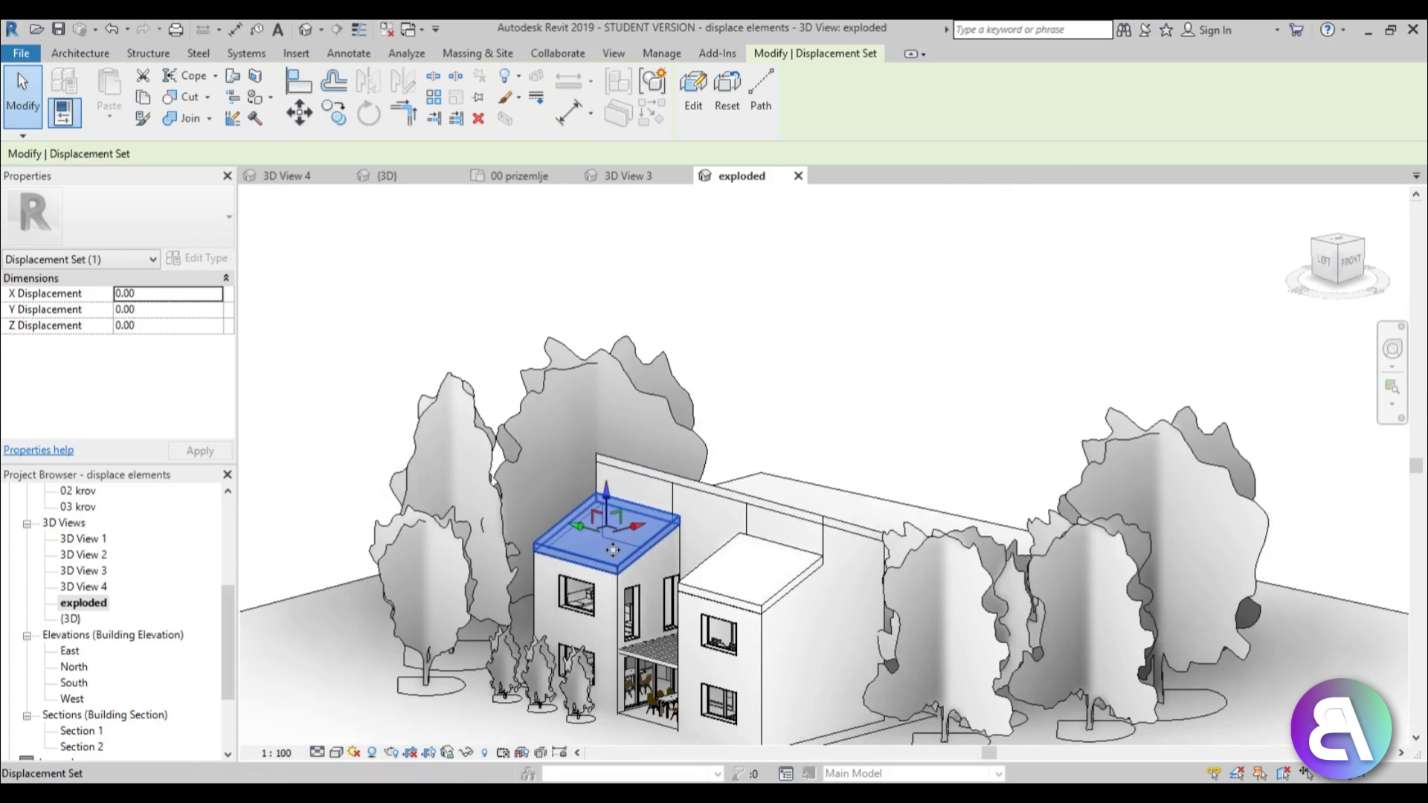
{"action": "left_click_drag", "start_coordinate": [608, 503], "coordinate": [608, 341]}
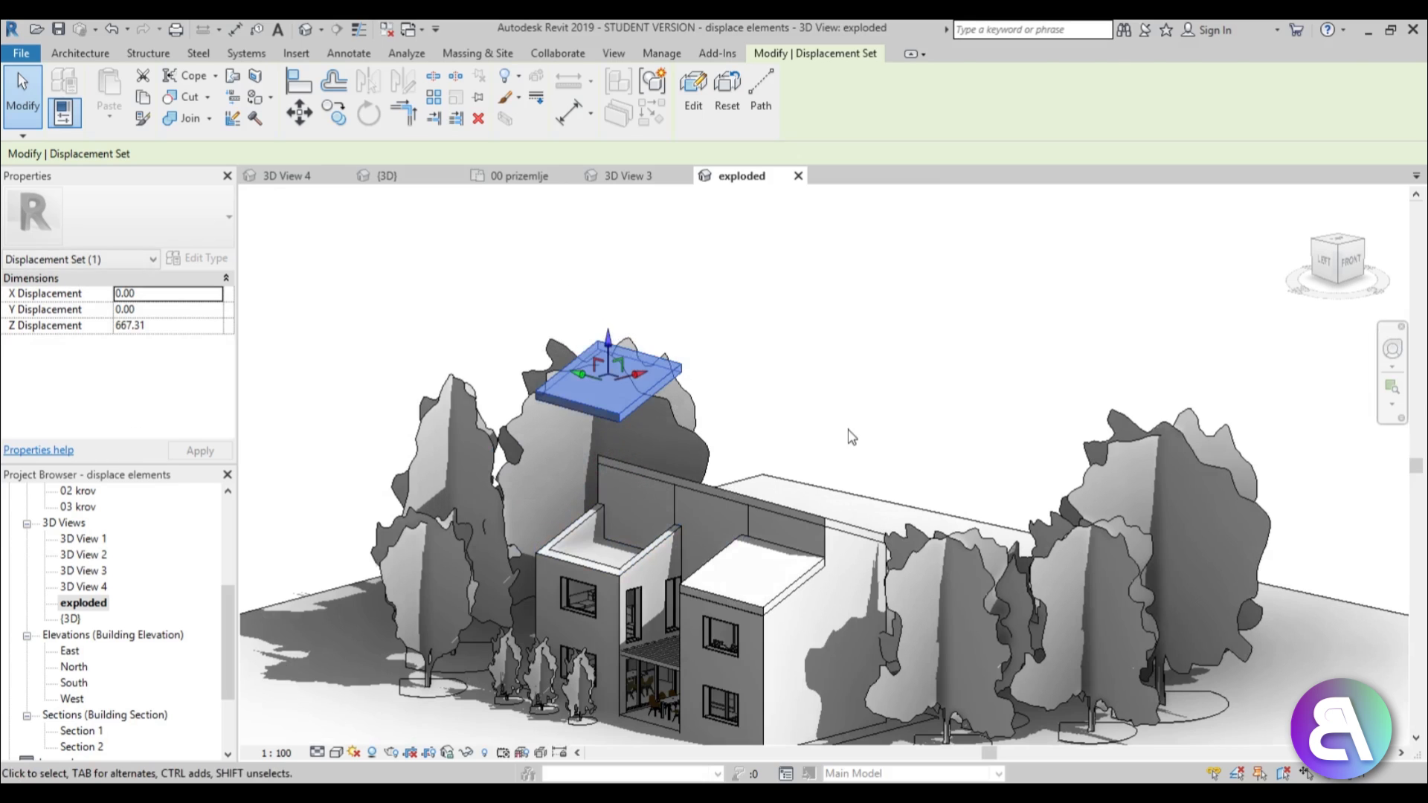
{"action": "left_click", "coordinate": [850, 434]}
{"action": "left_click", "coordinate": [649, 418]}
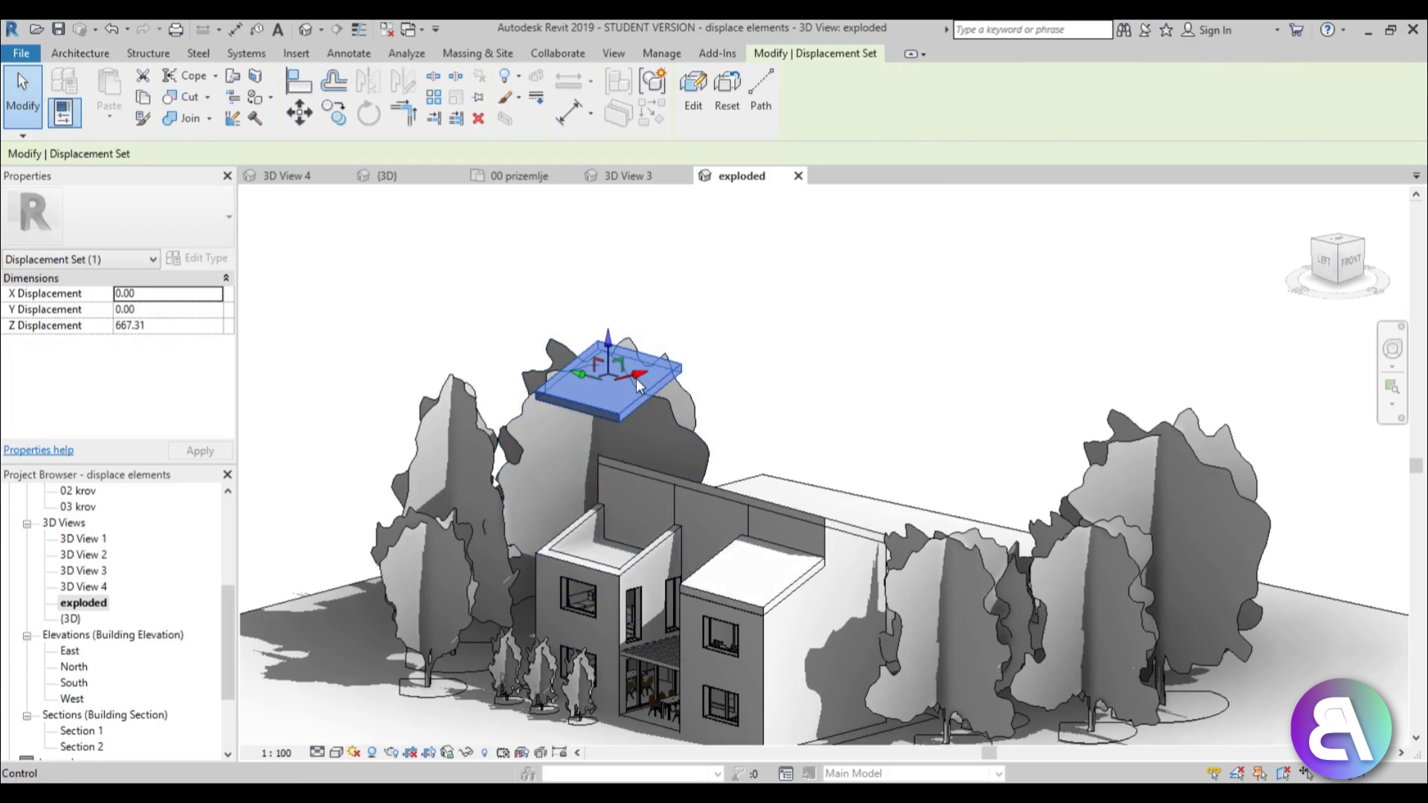
- Move the displaced roof freely along its axes to about X 132, Y 179 and Z 721 displacement
{"action": "left_click_drag", "start_coordinate": [636, 387], "coordinate": [569, 402]}
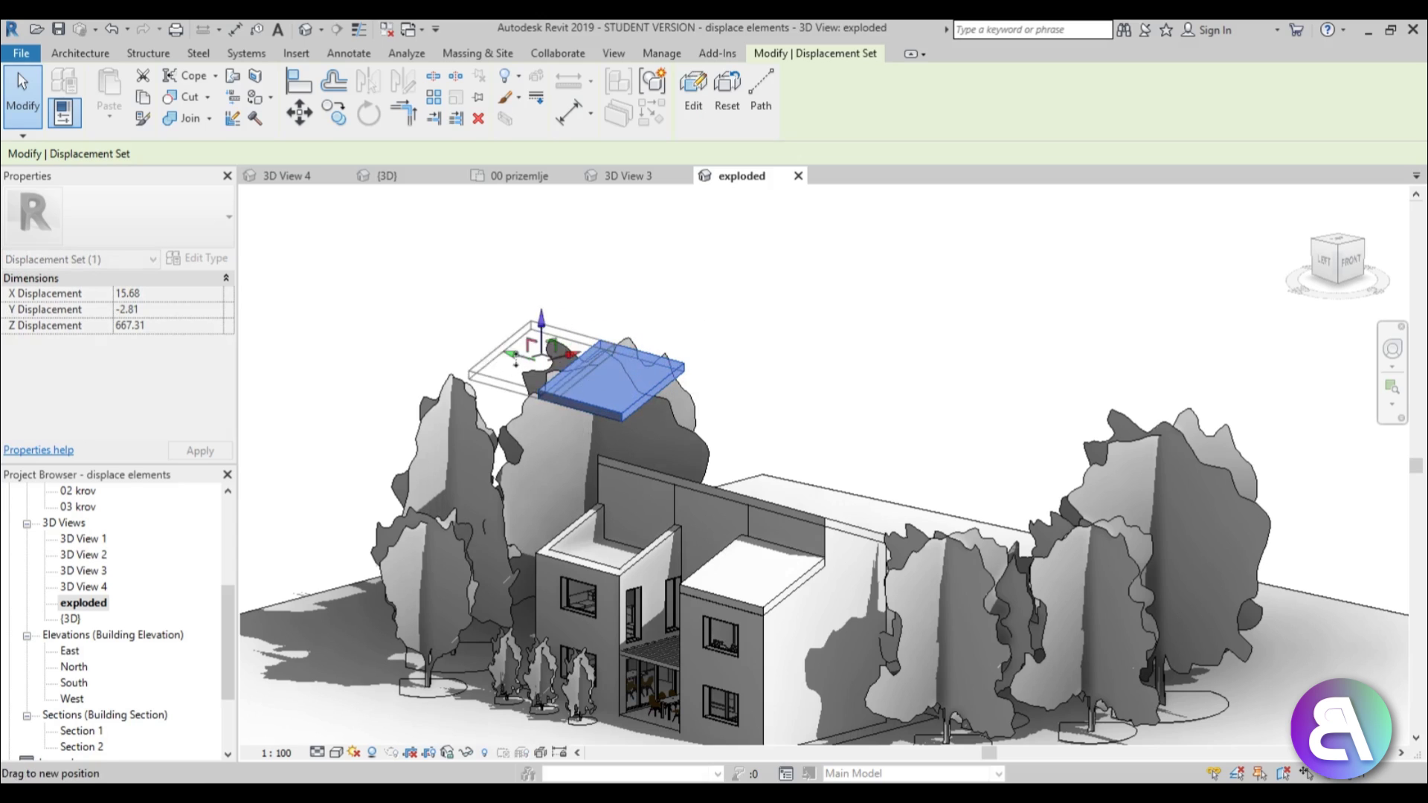
{"action": "left_click_drag", "start_coordinate": [515, 362], "coordinate": [618, 372]}
{"action": "middle_click_drag", "start_coordinate": [617, 372], "coordinate": [623, 439], "text": "shift"}
{"action": "mouse_move", "coordinate": [606, 371]}
{"action": "left_mouse_down"}
{"action": "mouse_move", "coordinate": [583, 350]}
{"action": "mouse_move", "coordinate": [574, 547]}
{"action": "mouse_move", "coordinate": [517, 420]}
{"action": "mouse_move", "coordinate": [554, 409]}
{"action": "left_mouse_up"}
{"action": "middle_click_drag", "start_coordinate": [554, 409], "coordinate": [714, 334], "text": "shift"}
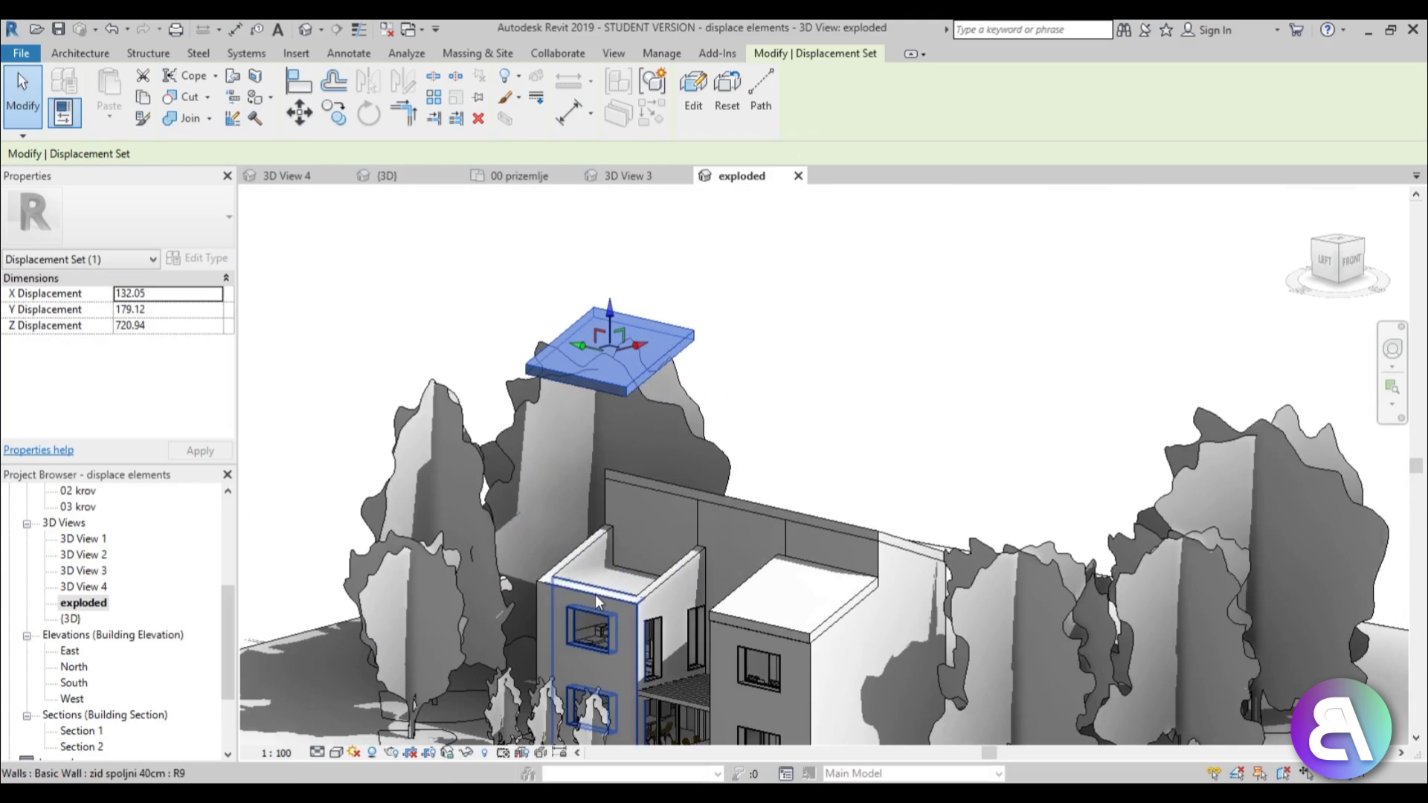
- Reset the roof's displacement set to return the roof to its original position on the house
{"action": "left_click", "coordinate": [726, 112]}
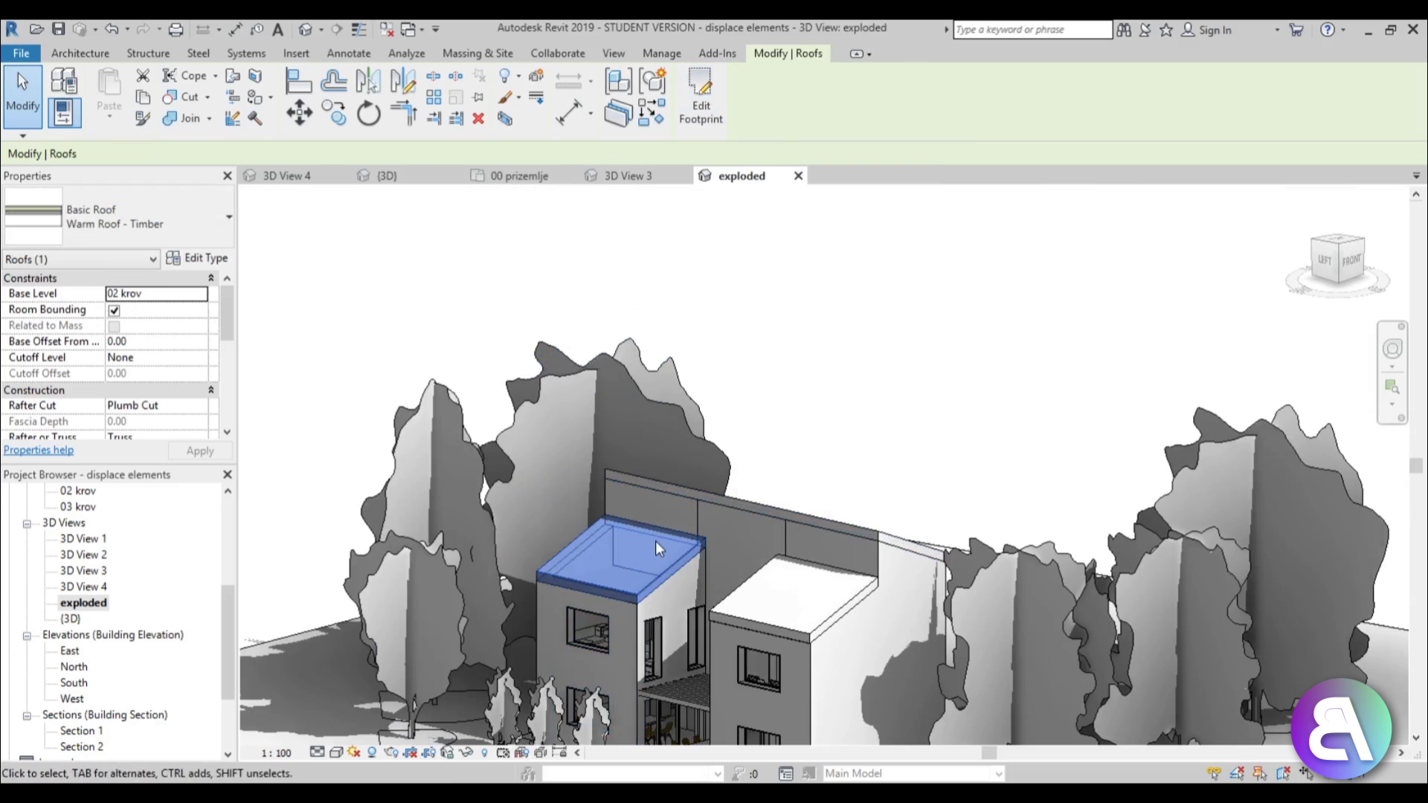
{"action": "middle_click_drag", "start_coordinate": [791, 467], "coordinate": [784, 422]}
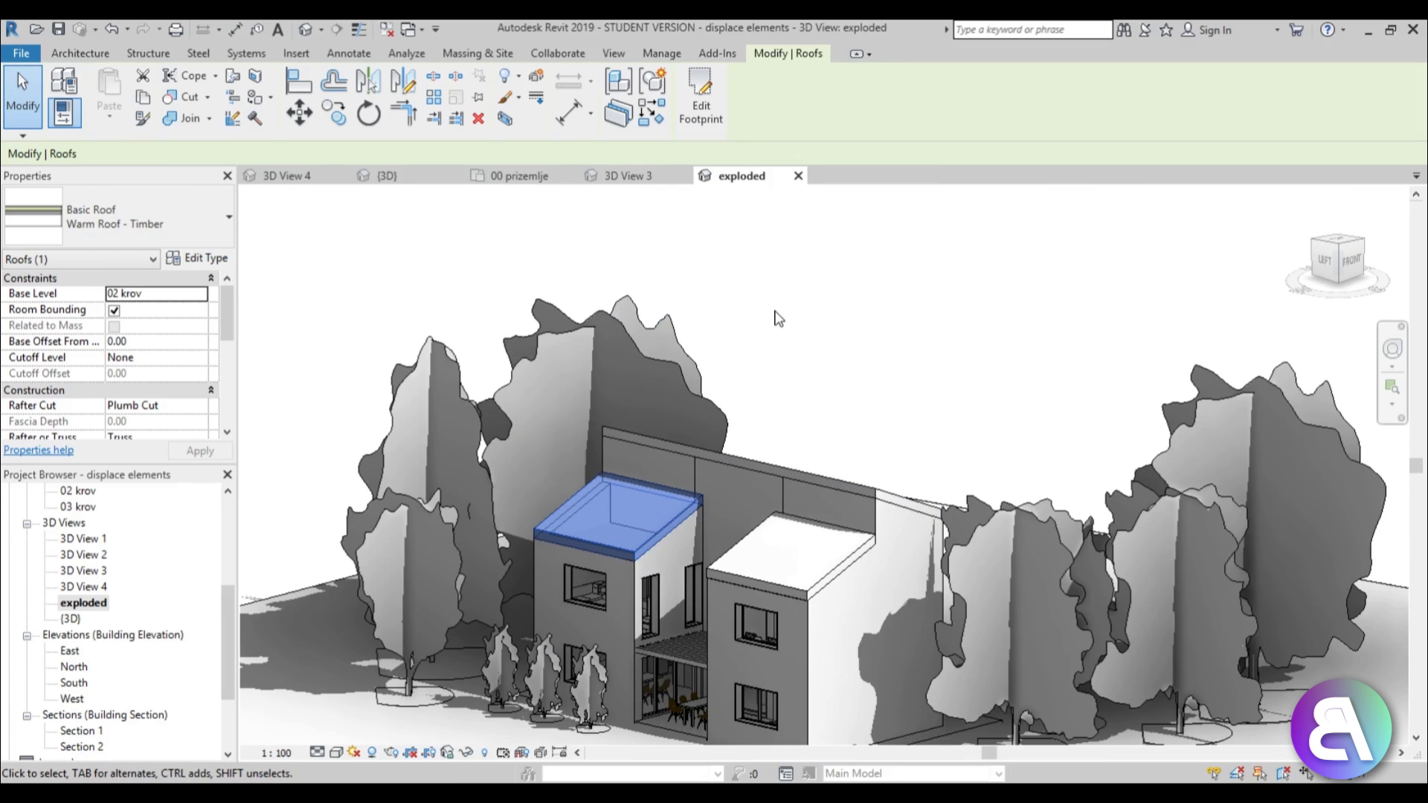
{"action": "scroll", "coordinate": [777, 318], "scroll_direction": "down", "scroll_amount": 3}
{"action": "middle_click_drag", "start_coordinate": [781, 343], "coordinate": [758, 450], "text": "shift"}
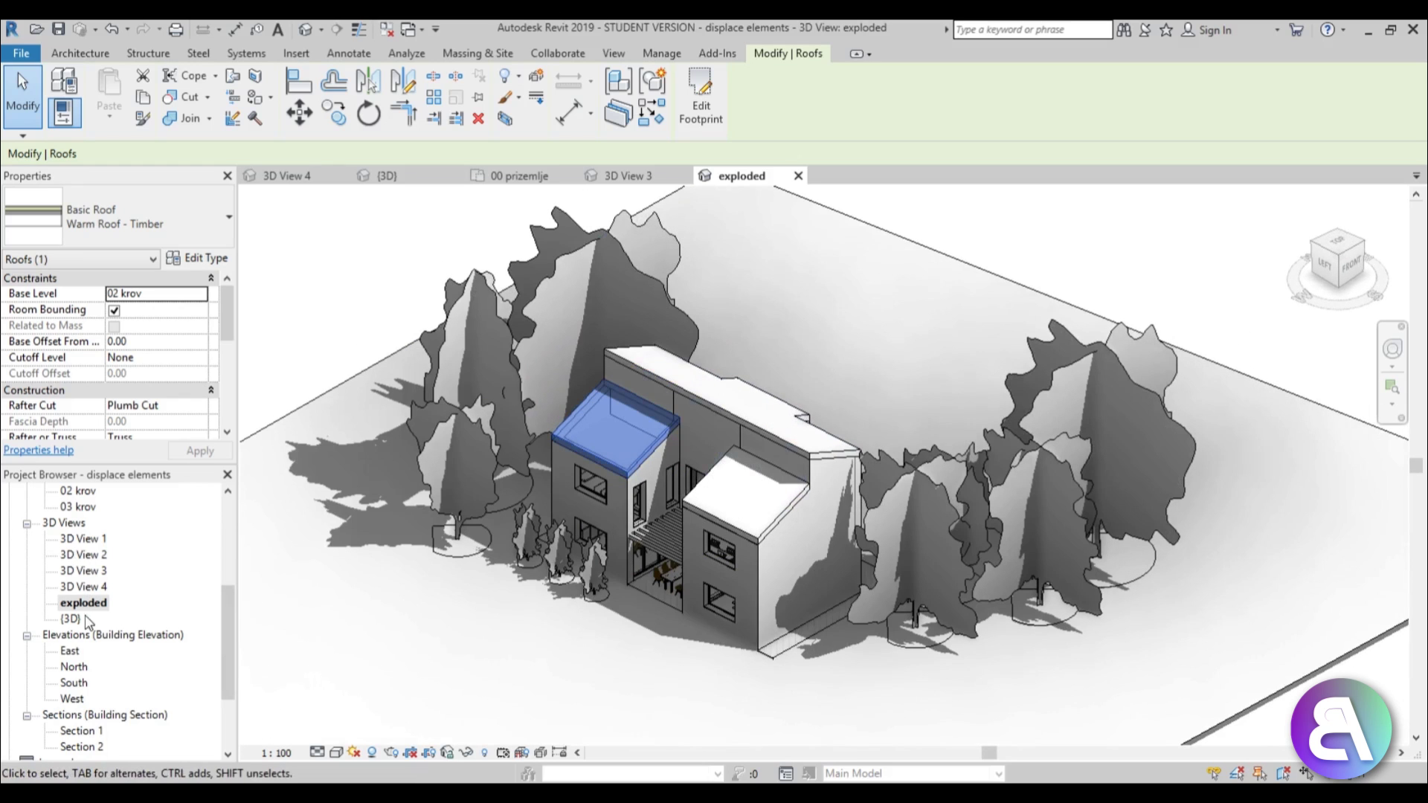
- Clear the roof selection and open the 00 prizemlje floor plan
{"action": "key", "text": "Escape"}
{"action": "scroll", "coordinate": [148, 595], "scroll_direction": "up", "scroll_amount": 5}
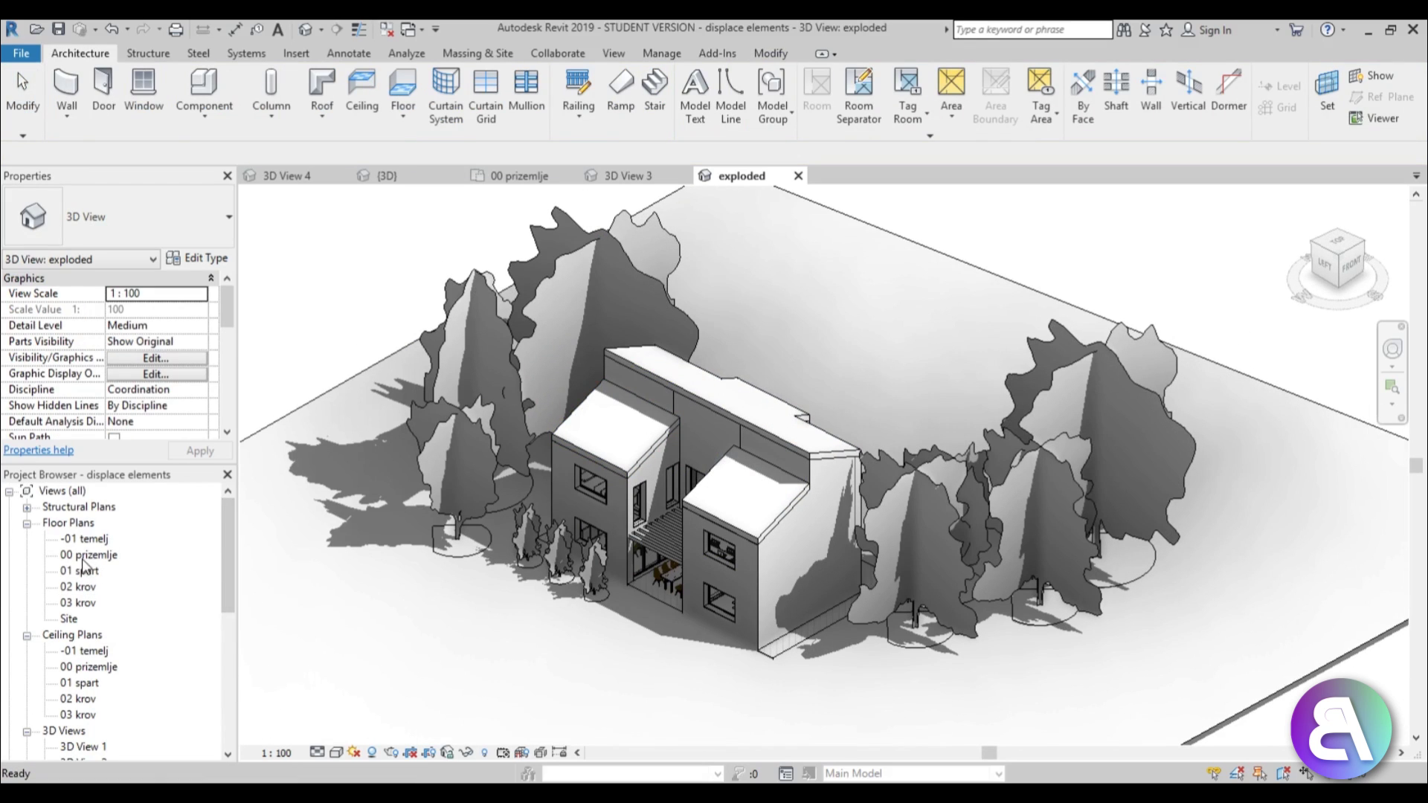
{"action": "double_click", "coordinate": [87, 555]}
{"action": "scroll", "coordinate": [566, 386], "scroll_direction": "down", "scroll_amount": 4}
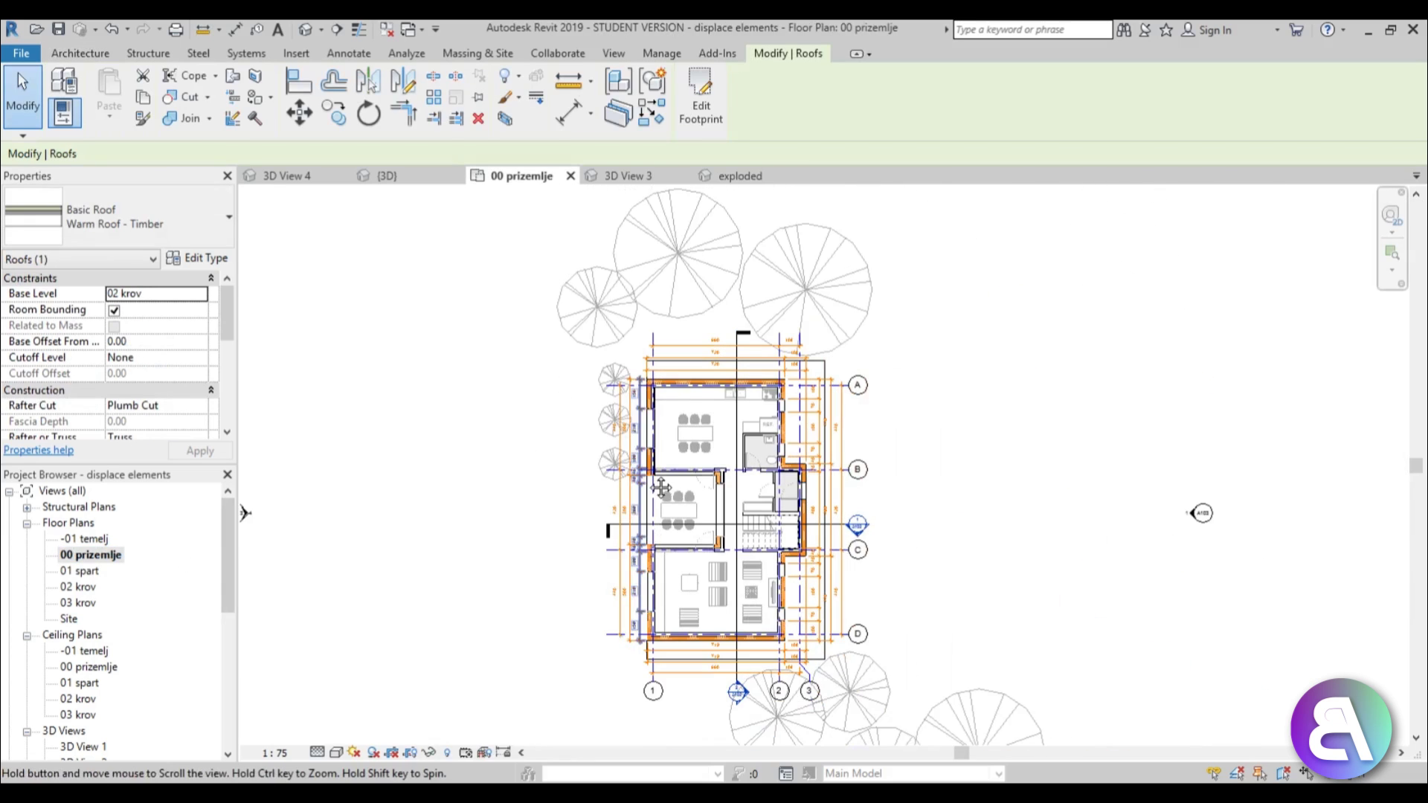
- Create a perspective view by placing a camera southwest of the house, aimed northeast across it
{"action": "left_click", "coordinate": [320, 30]}
{"action": "left_click", "coordinate": [338, 70]}
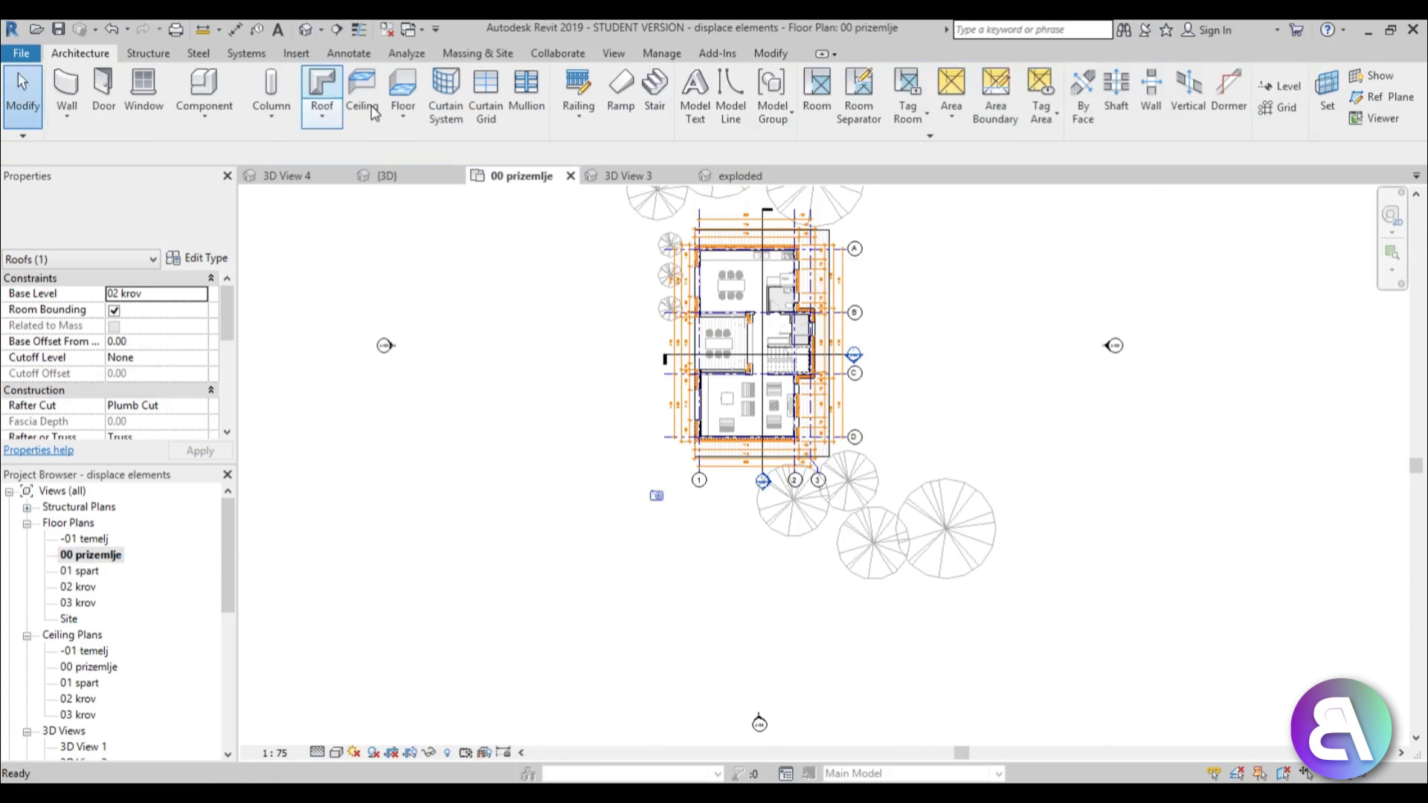
{"action": "left_click", "coordinate": [480, 644]}
{"action": "left_click", "coordinate": [850, 272]}
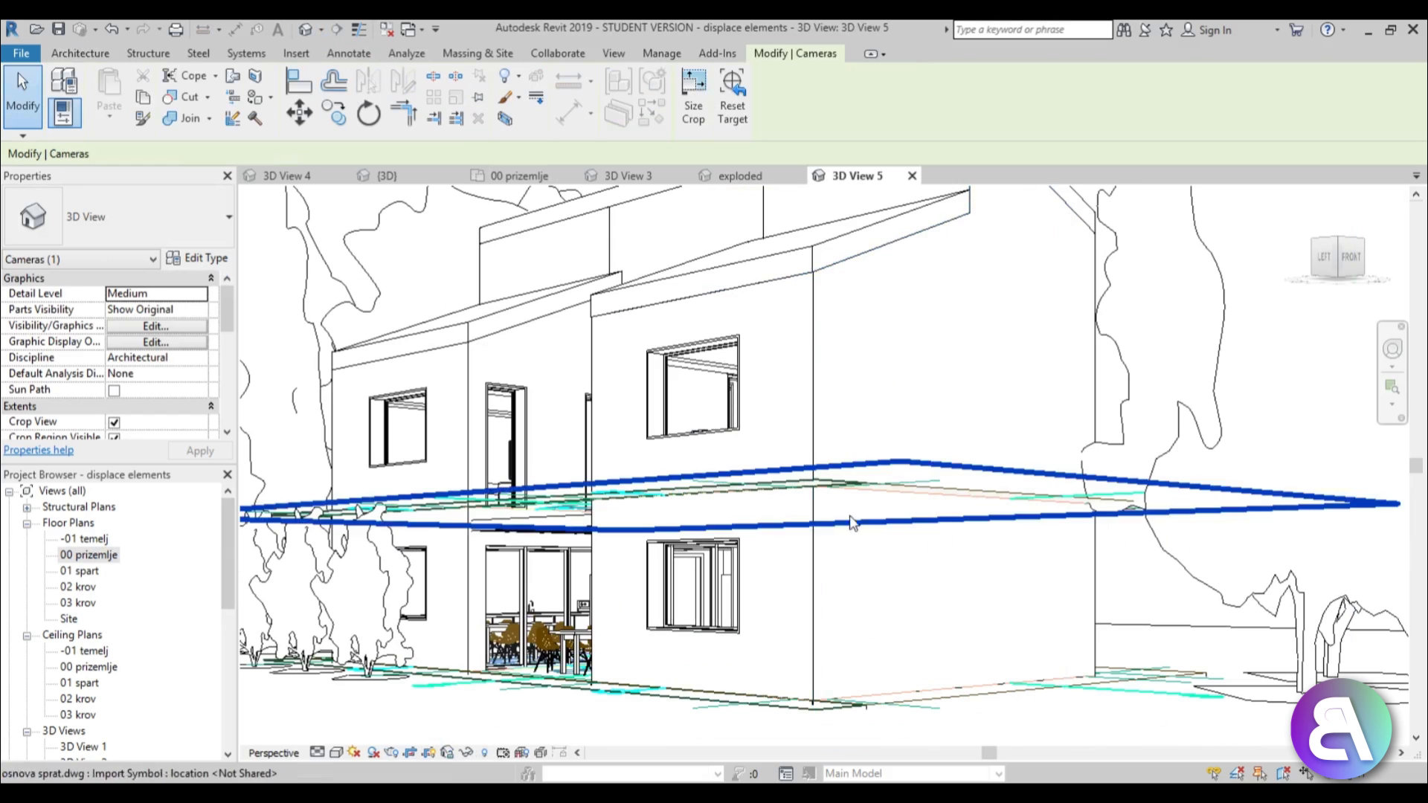
{"action": "left_click", "coordinate": [651, 705]}
{"action": "key", "text": "Escape"}
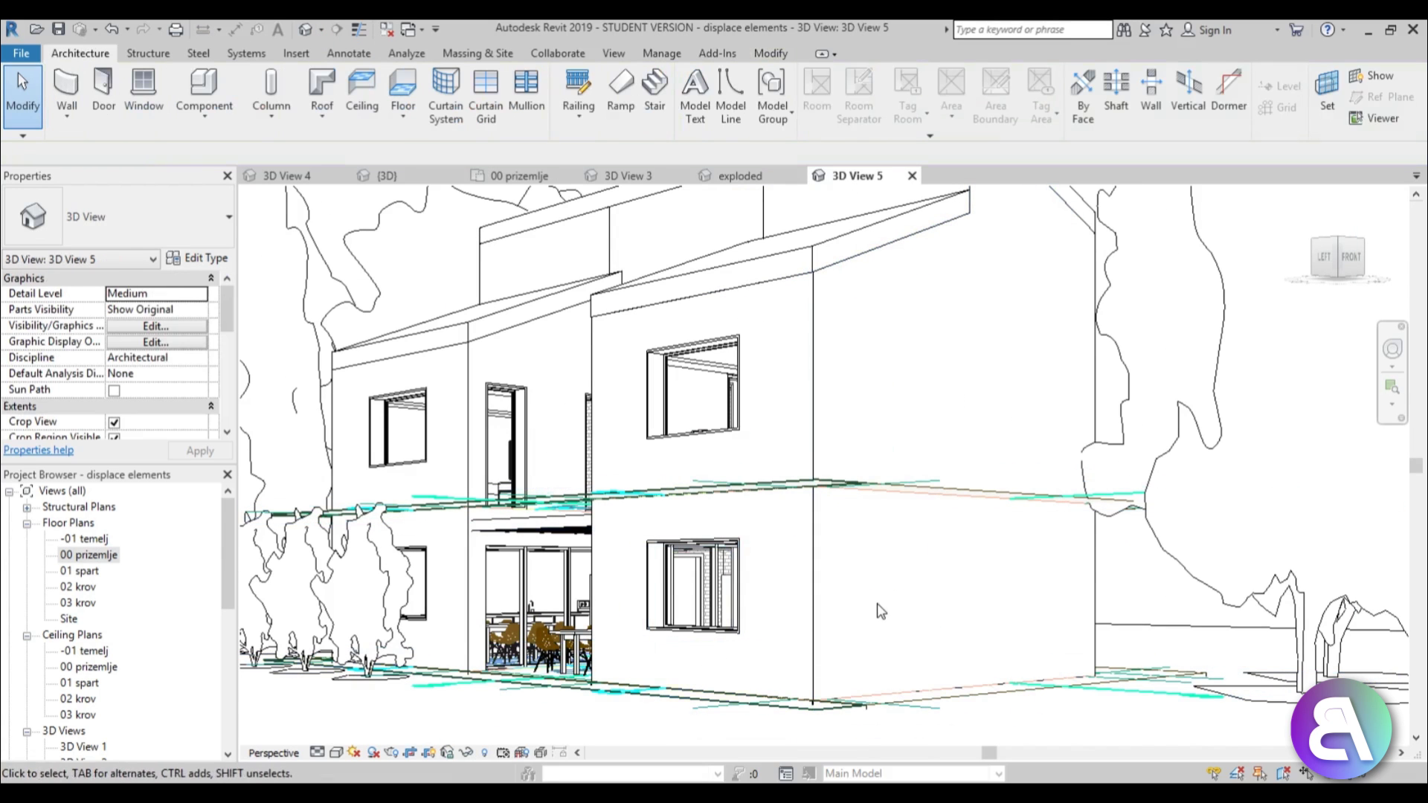
- Hide all imported categories in the perspective view through the visibility/graphic overrides
{"action": "key", "text": "v"}
{"action": "key", "text": "g"}
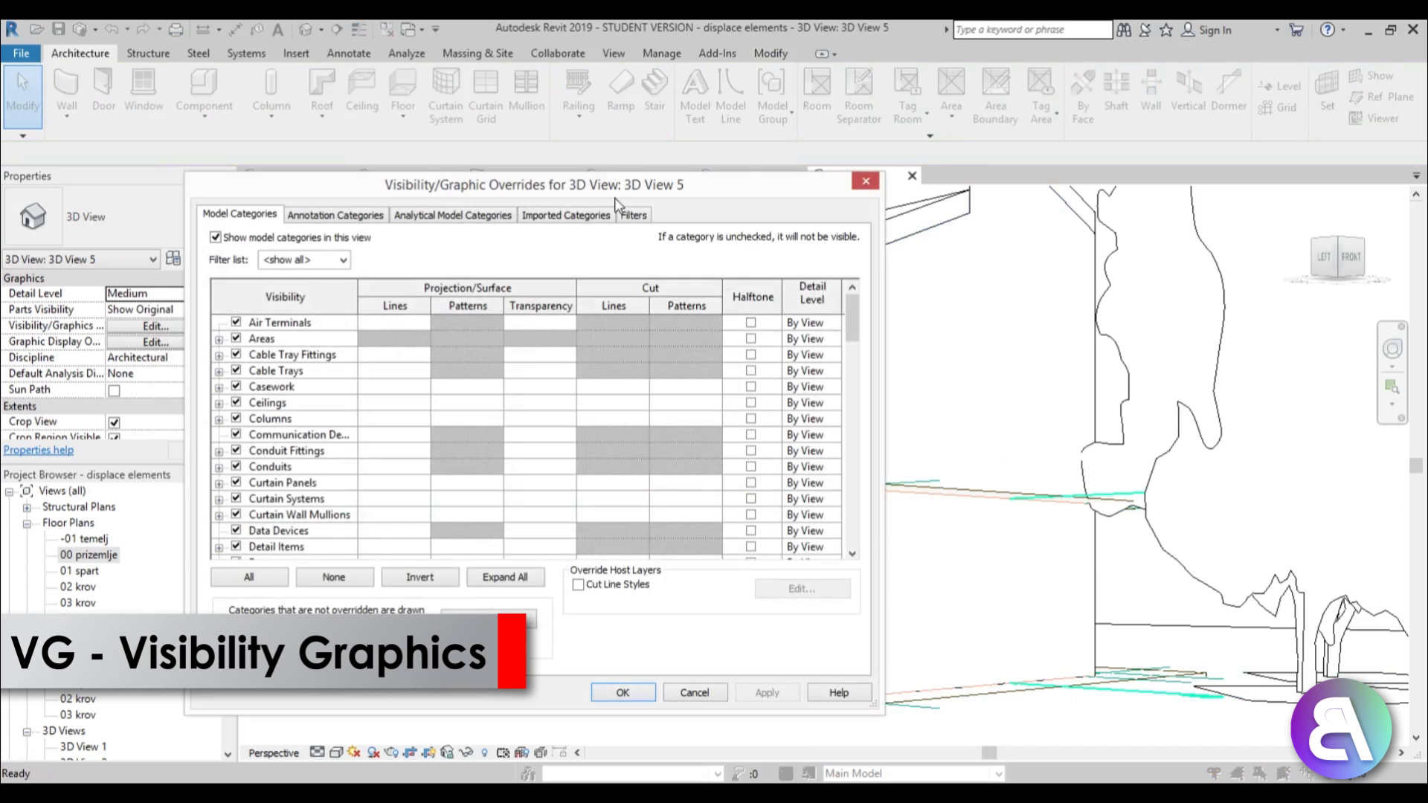
{"action": "left_click", "coordinate": [566, 215]}
{"action": "left_click", "coordinate": [273, 237]}
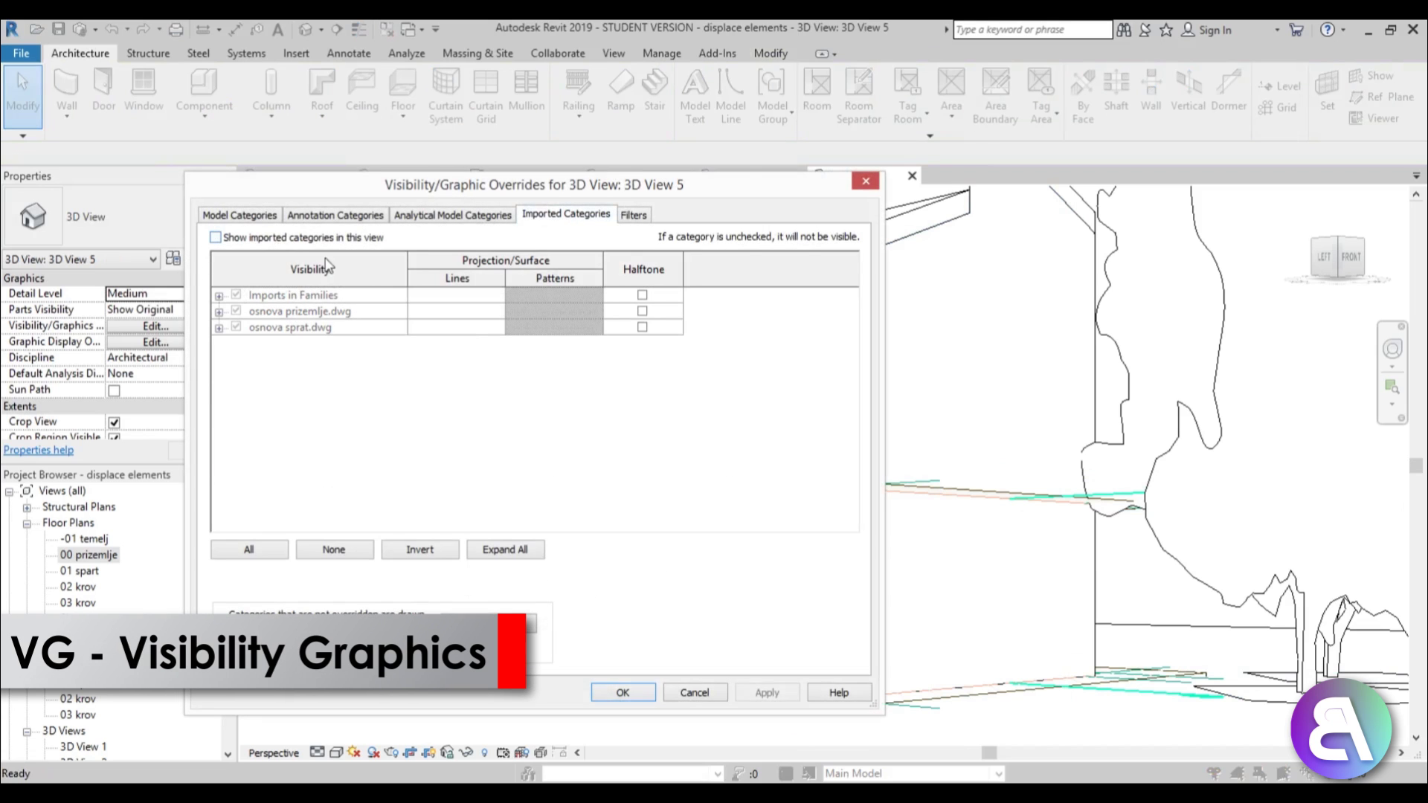
{"action": "left_click", "coordinate": [622, 693]}
- Adjust the camera's viewing direction with the steering wheel so the house sits lower in the frame
{"action": "middle_click_drag", "start_coordinate": [736, 623], "coordinate": [690, 484]}
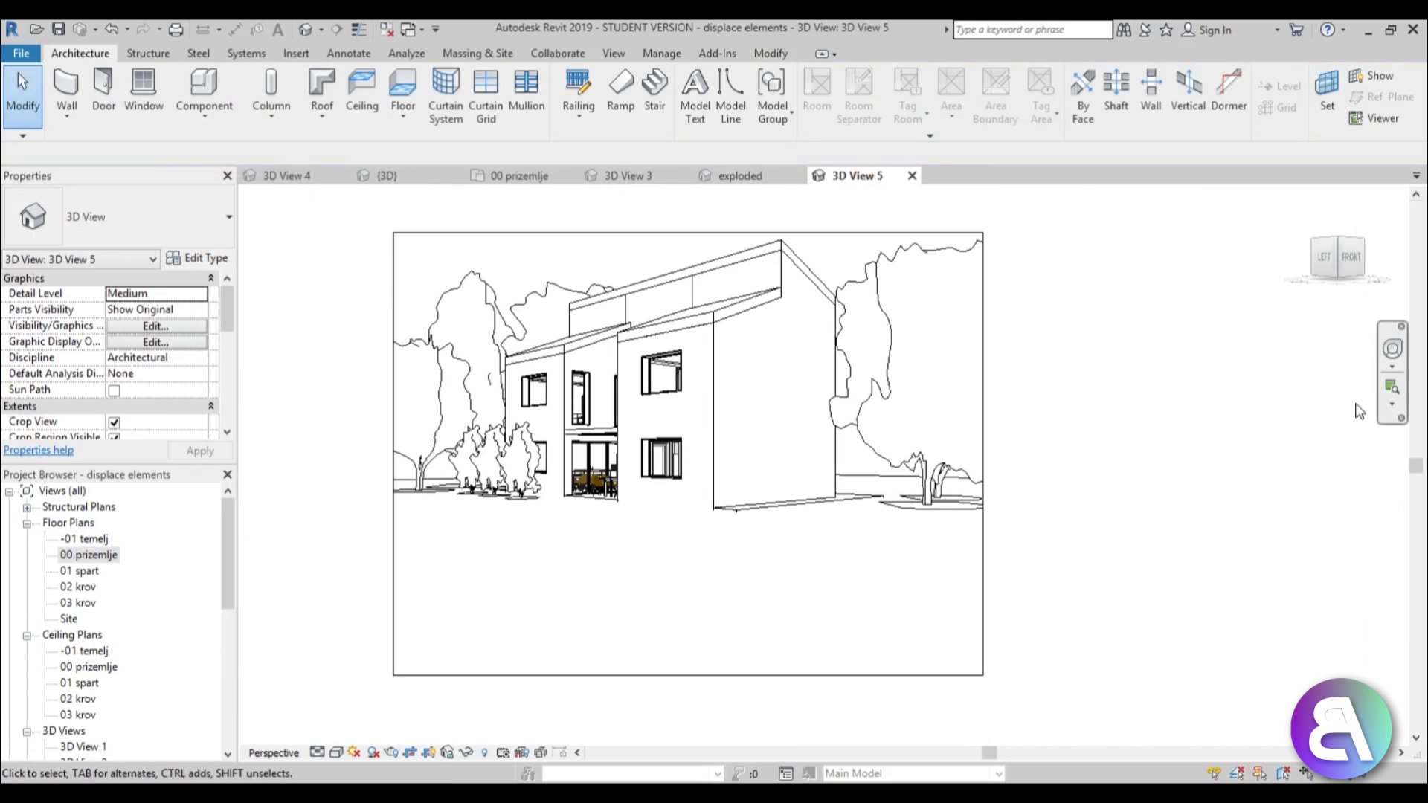
{"action": "left_click", "coordinate": [1392, 349]}
{"action": "left_click_drag", "start_coordinate": [714, 550], "coordinate": [704, 506]}
{"action": "key", "text": "Escape"}
- Enlarge the perspective view's crop region on both sides and at the top to show more of the surrounding trees
{"action": "left_click", "coordinate": [393, 414]}
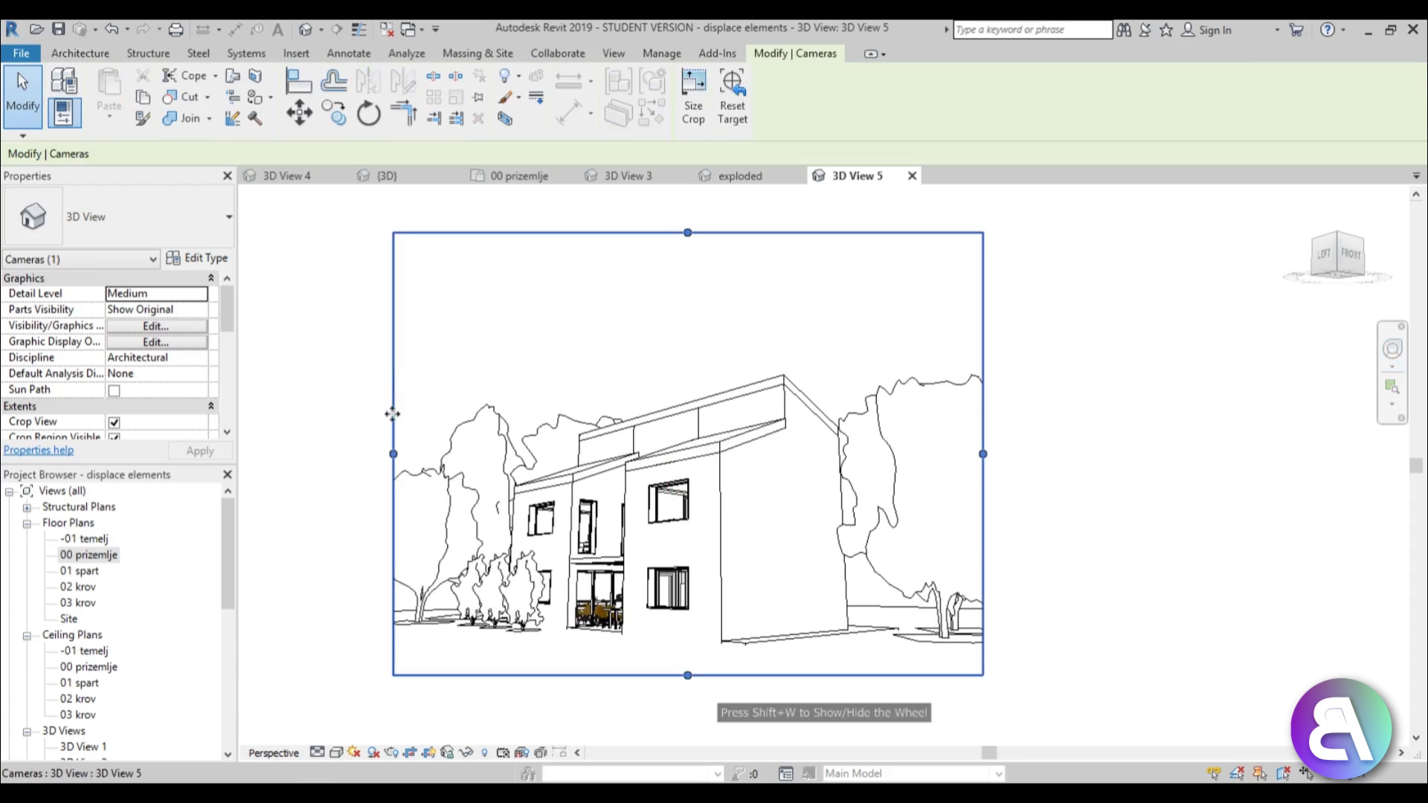
{"action": "left_click_drag", "start_coordinate": [392, 453], "coordinate": [306, 453]}
{"action": "left_click_drag", "start_coordinate": [983, 453], "coordinate": [1087, 455]}
{"action": "scroll", "coordinate": [595, 388], "scroll_direction": "up", "scroll_amount": 2}
{"action": "scroll", "coordinate": [602, 394], "scroll_direction": "down", "scroll_amount": 3}
{"action": "left_click_drag", "start_coordinate": [701, 244], "coordinate": [699, 207]}
{"action": "scroll", "coordinate": [632, 350], "scroll_direction": "up", "scroll_amount": 3}
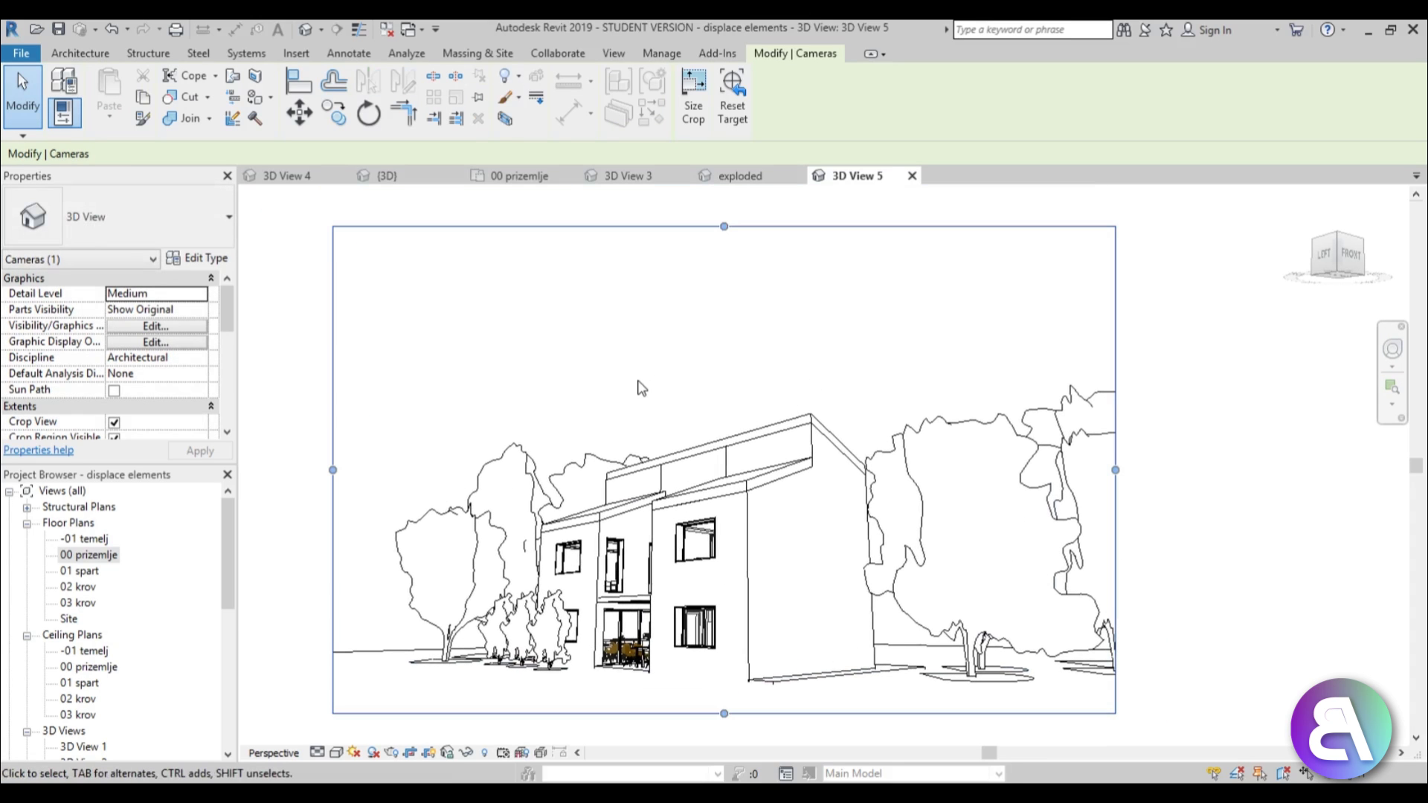
{"action": "scroll", "coordinate": [655, 461], "scroll_direction": "up", "scroll_amount": 3}
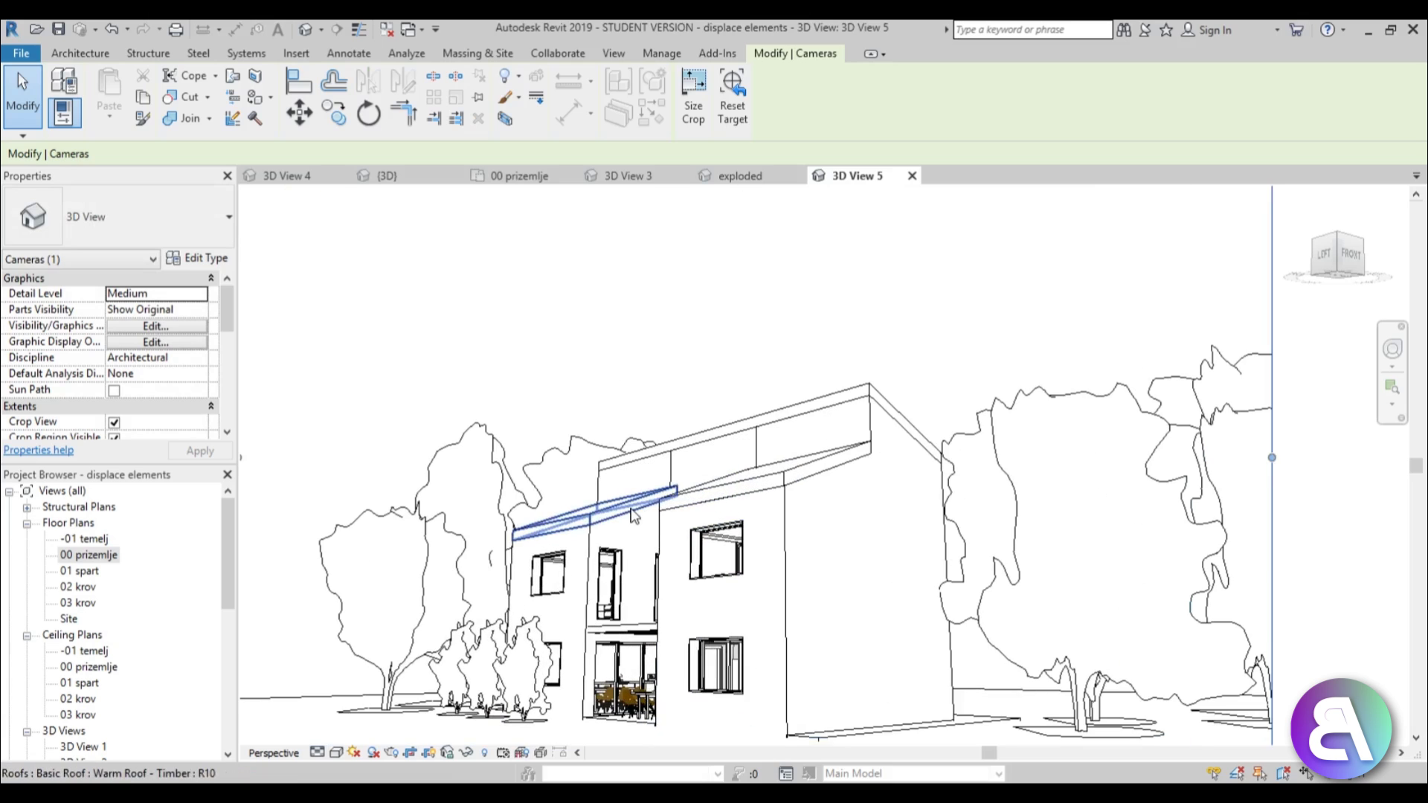
{"action": "left_click", "coordinate": [697, 494]}
{"action": "left_click", "coordinate": [699, 393]}
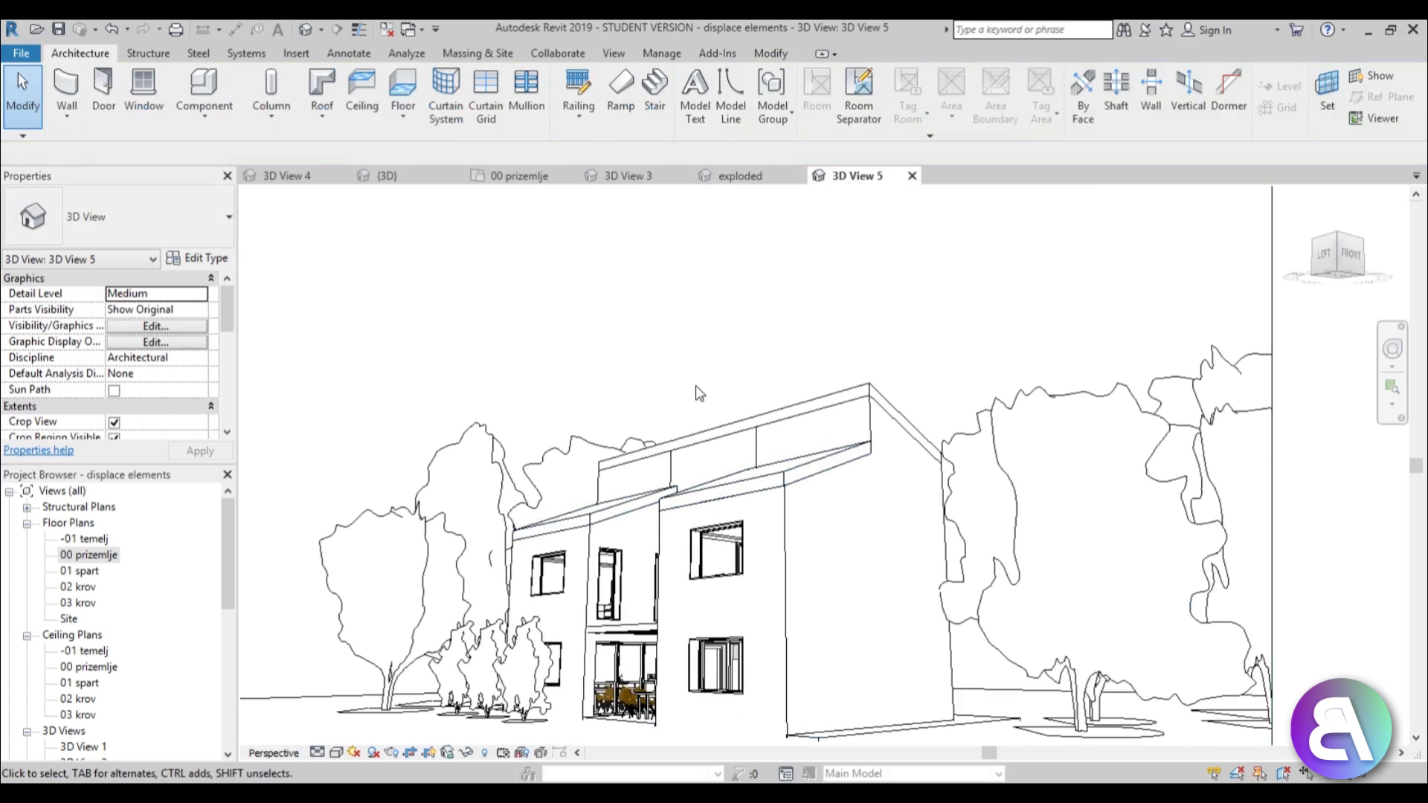
- Open the default {3D} view and frame the house in it
{"action": "left_click_drag", "start_coordinate": [232, 585], "coordinate": [231, 654]}
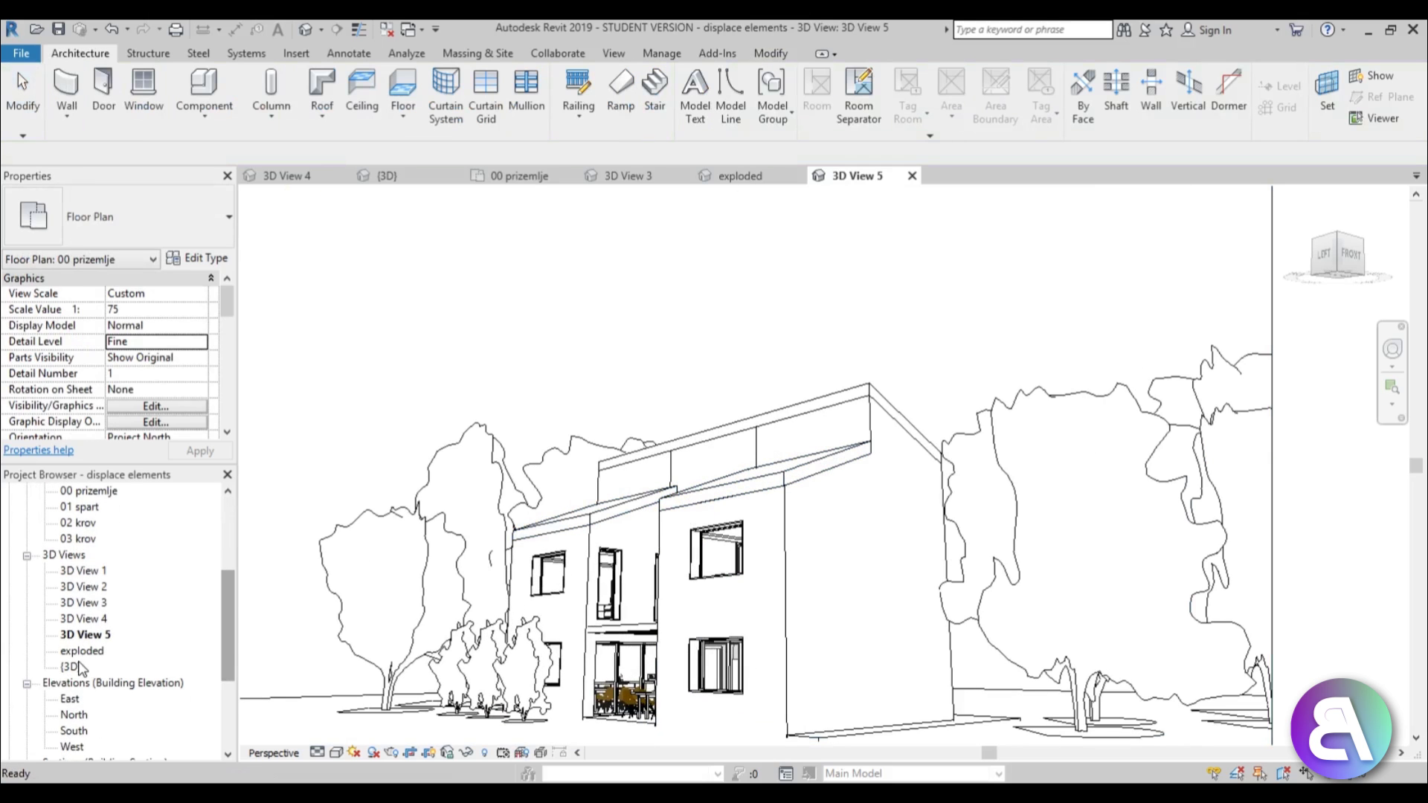
{"action": "double_click", "coordinate": [71, 666]}
{"action": "scroll", "coordinate": [744, 536], "scroll_direction": "up", "scroll_amount": 3}
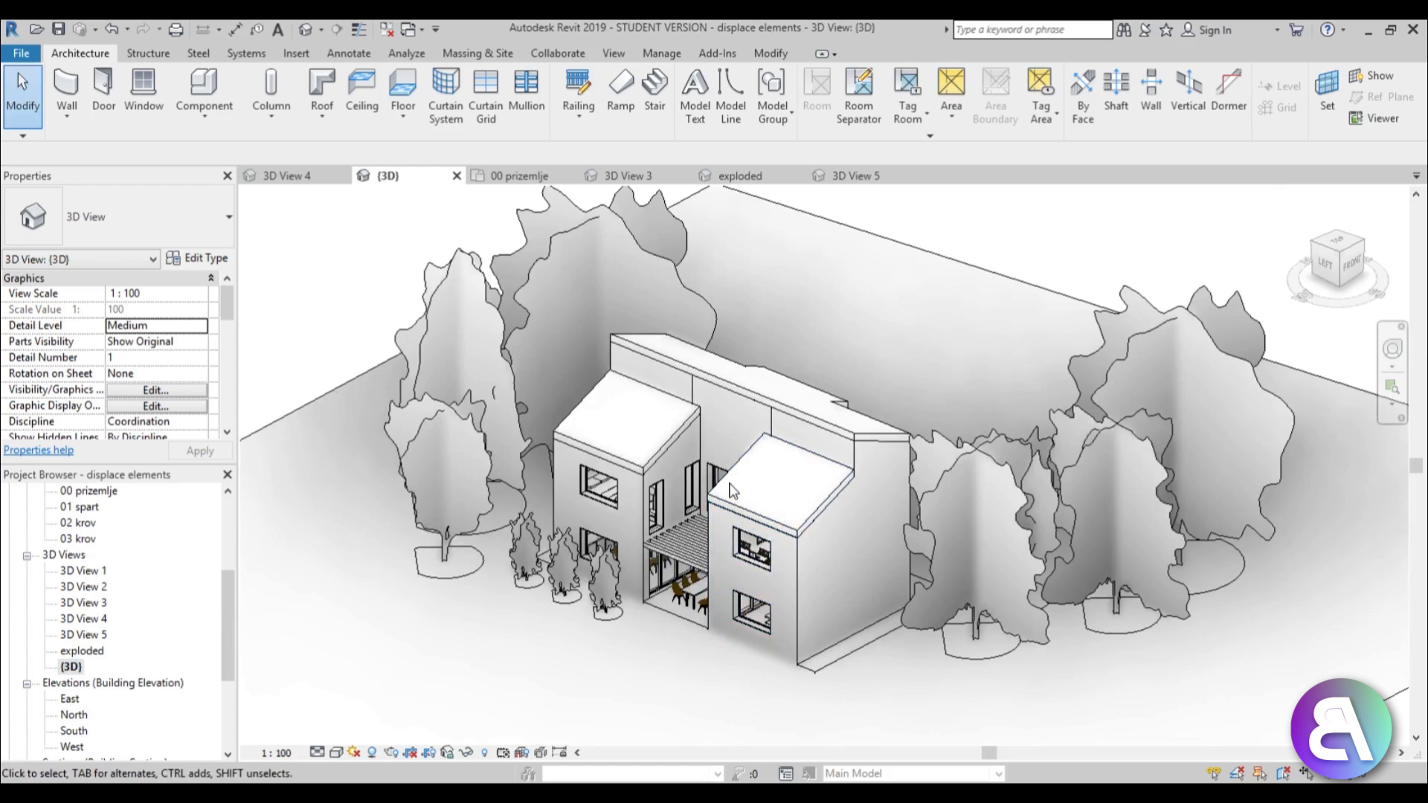
- Select all three roofs of the house in the {3D} view and open 3D View 5 with them selected
{"action": "left_click", "coordinate": [777, 484]}
{"action": "left_click", "coordinate": [667, 445], "text": "ctrl"}
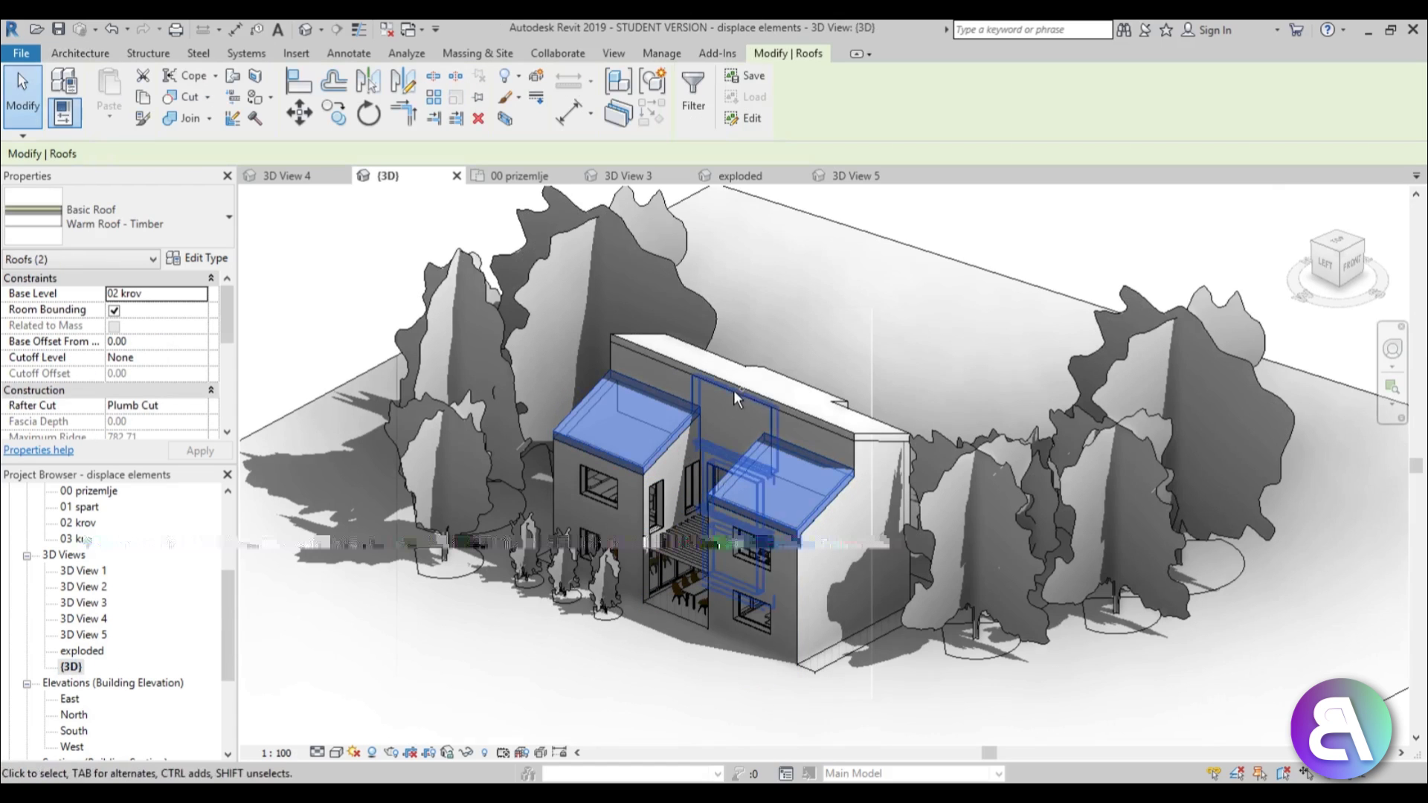
{"action": "left_click", "coordinate": [751, 371], "text": "ctrl"}
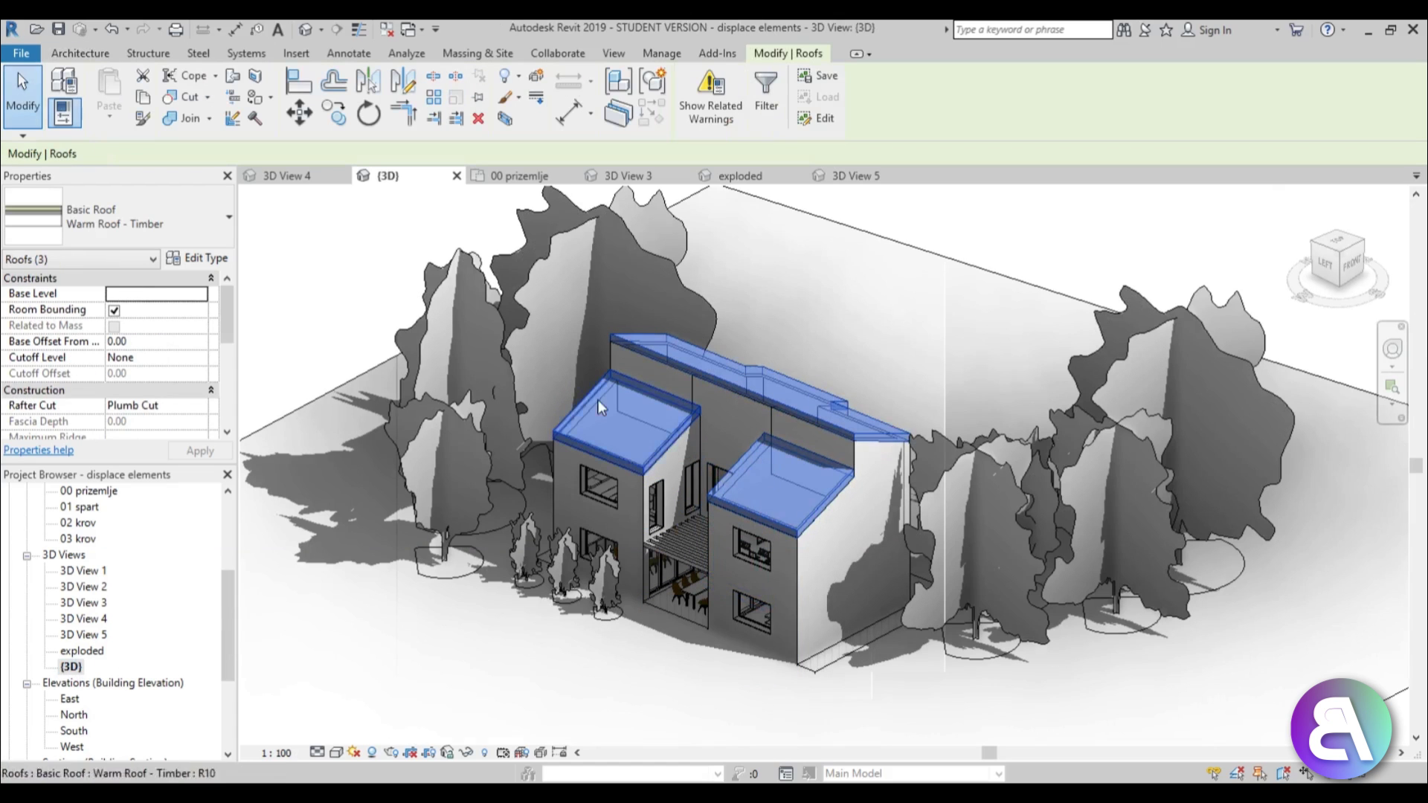
{"action": "double_click", "coordinate": [102, 635]}
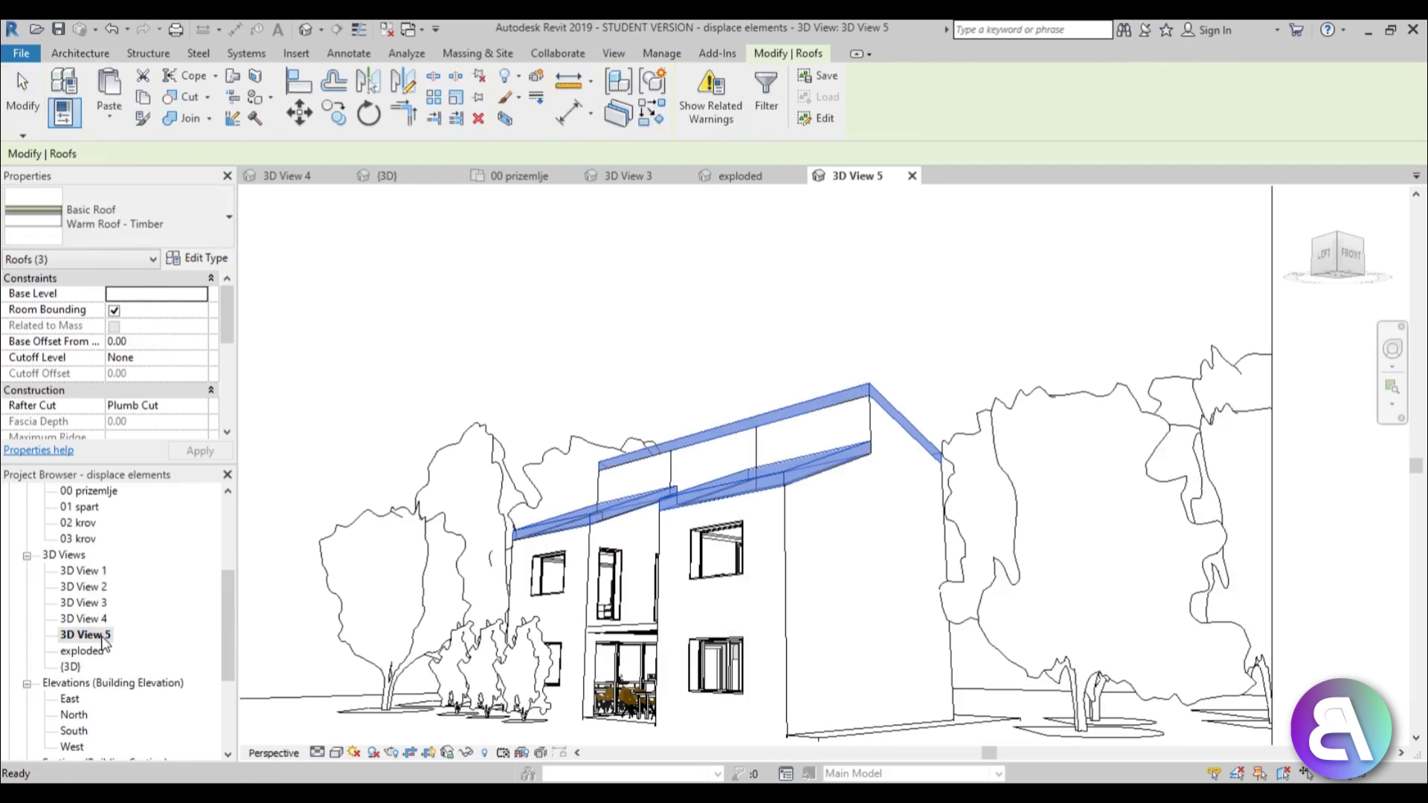
- Displace the three selected roofs together upward by about 600 along the Z axis in the perspective view
{"action": "scroll", "coordinate": [759, 424], "scroll_direction": "down", "scroll_amount": 2}
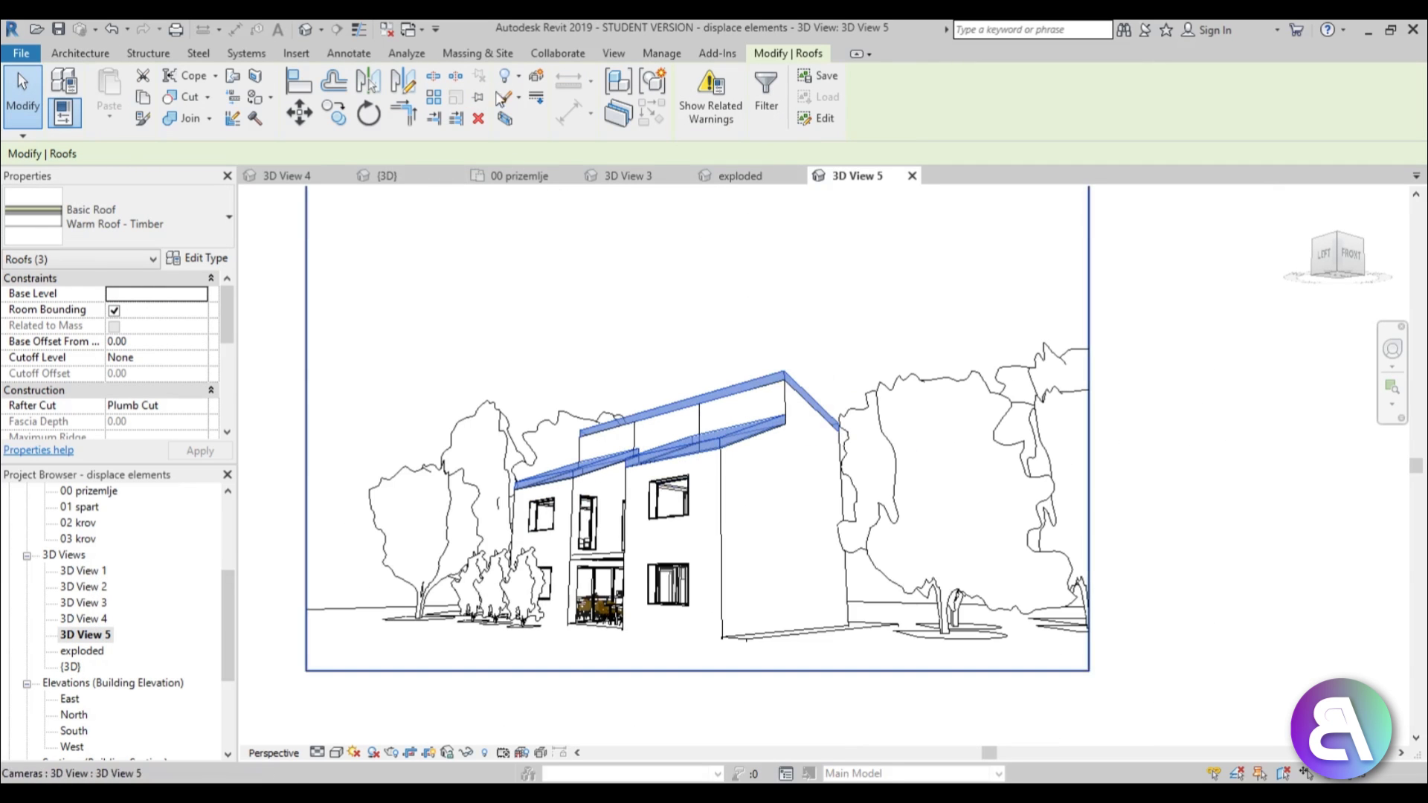
{"action": "left_click", "coordinate": [536, 75]}
{"action": "middle_click_drag", "start_coordinate": [699, 322], "coordinate": [669, 485]}
{"action": "left_click_drag", "start_coordinate": [669, 484], "coordinate": [665, 350]}
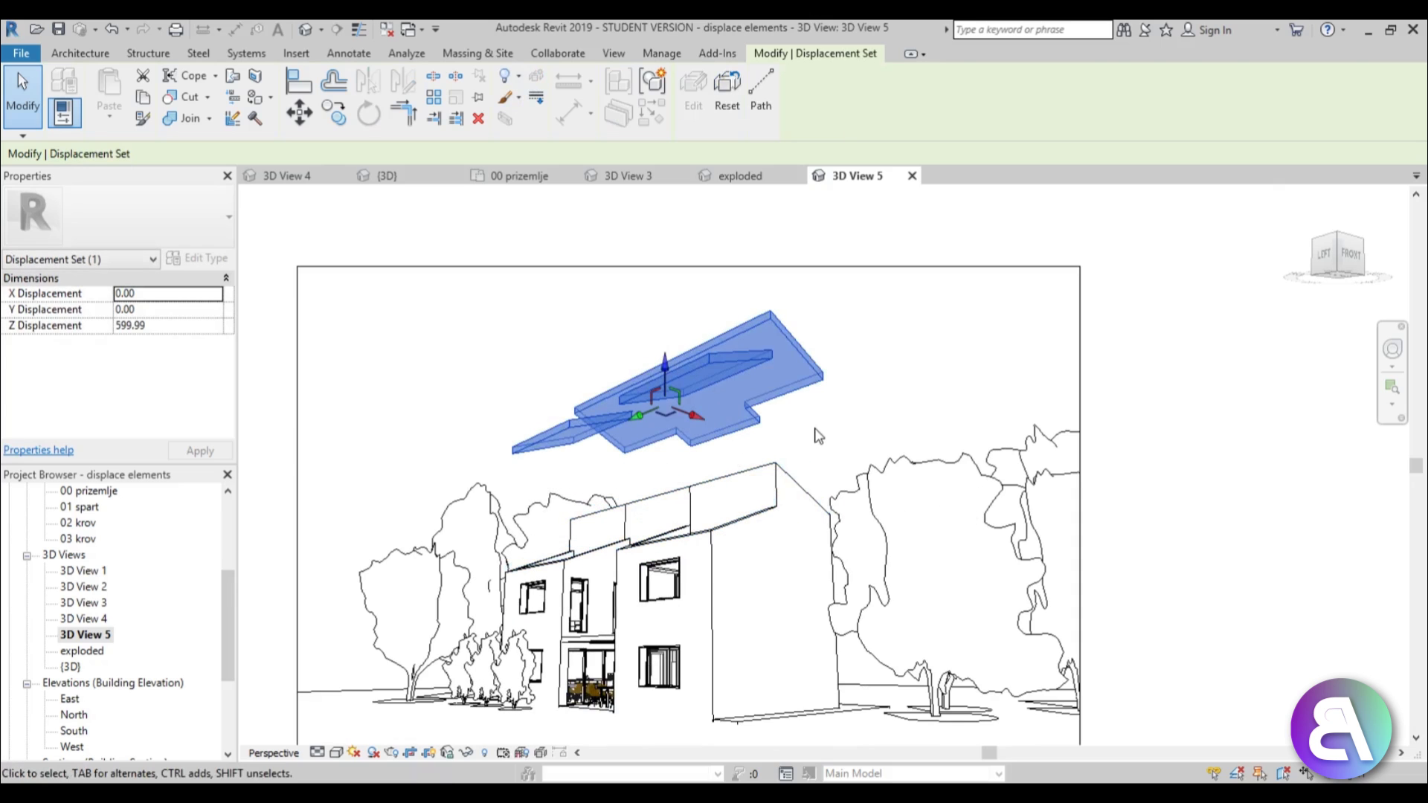
{"action": "left_click", "coordinate": [817, 439]}
{"action": "left_click", "coordinate": [751, 424]}
{"action": "scroll", "coordinate": [573, 365], "scroll_direction": "up", "scroll_amount": 1}
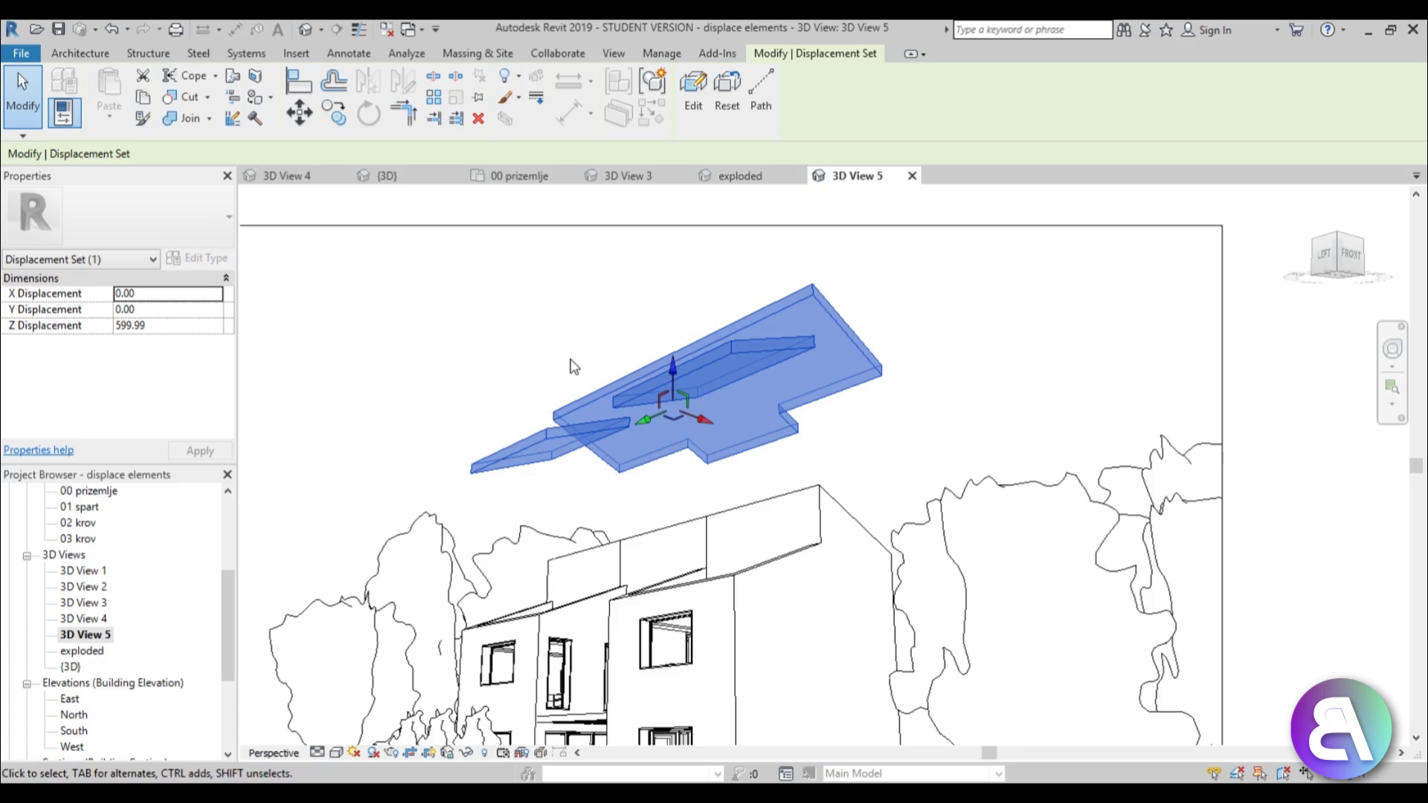
{"action": "left_click", "coordinate": [559, 351]}
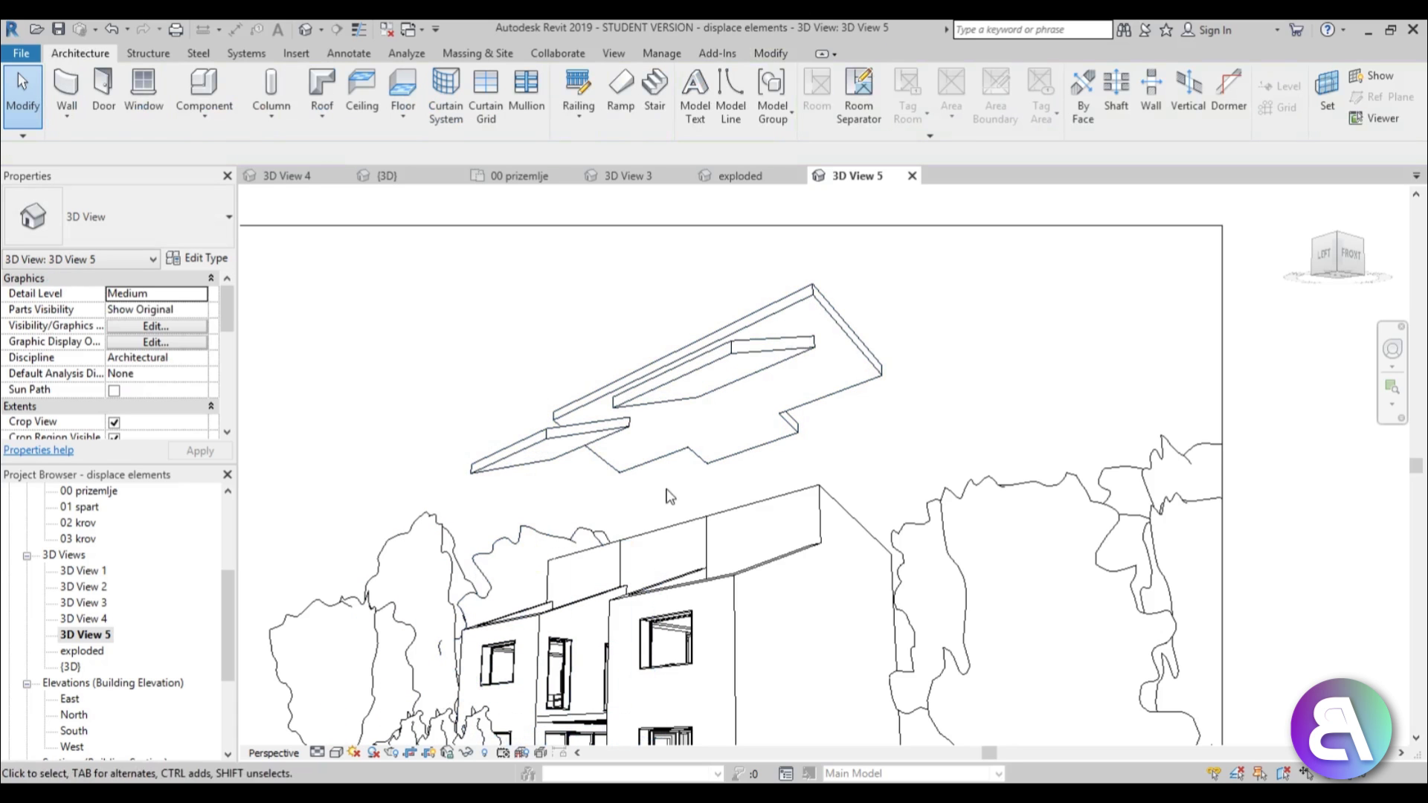
- Add displacement paths from the outer corner of the large upper roof and from the corners of the two smaller roofs
{"action": "left_click", "coordinate": [807, 374]}
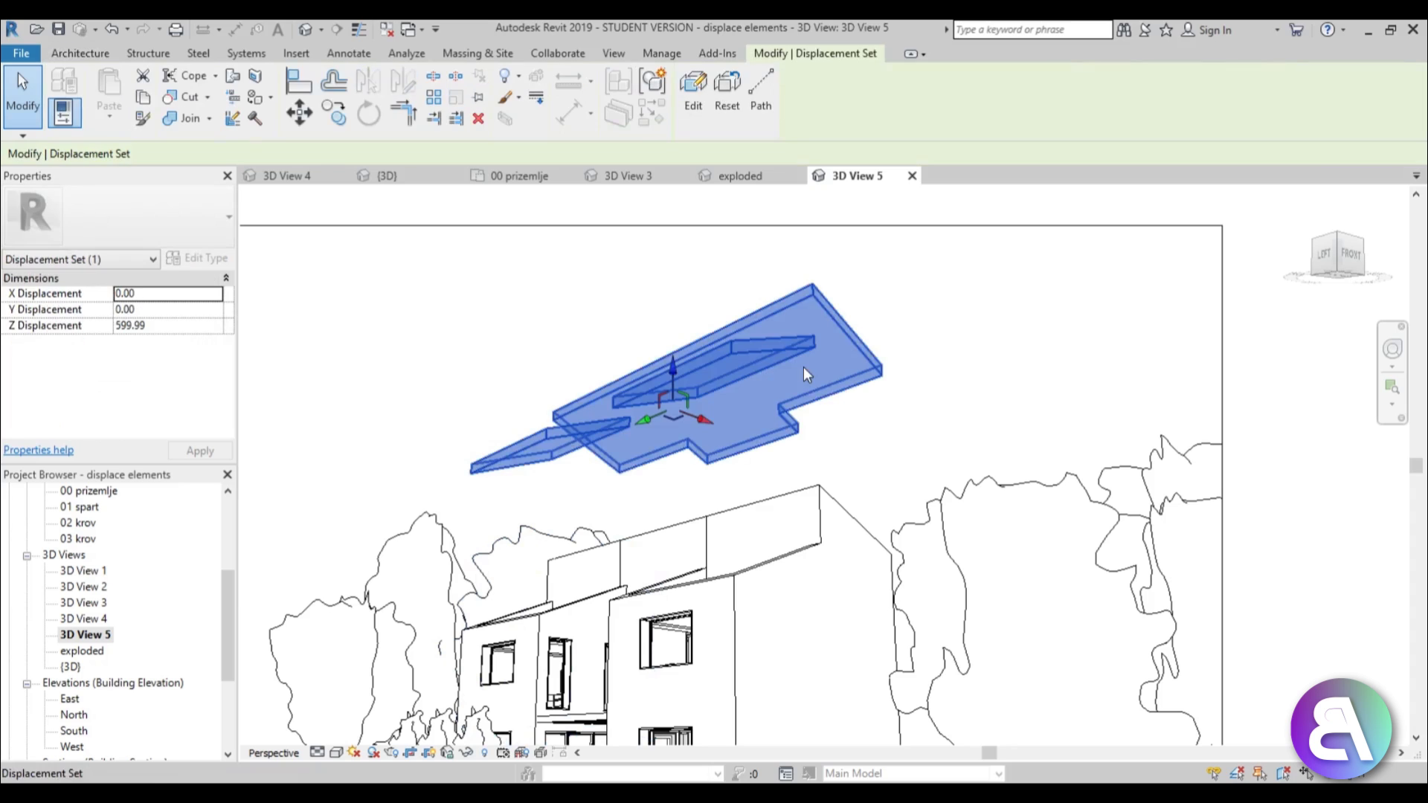
{"action": "left_click", "coordinate": [762, 89]}
{"action": "left_click", "coordinate": [883, 375]}
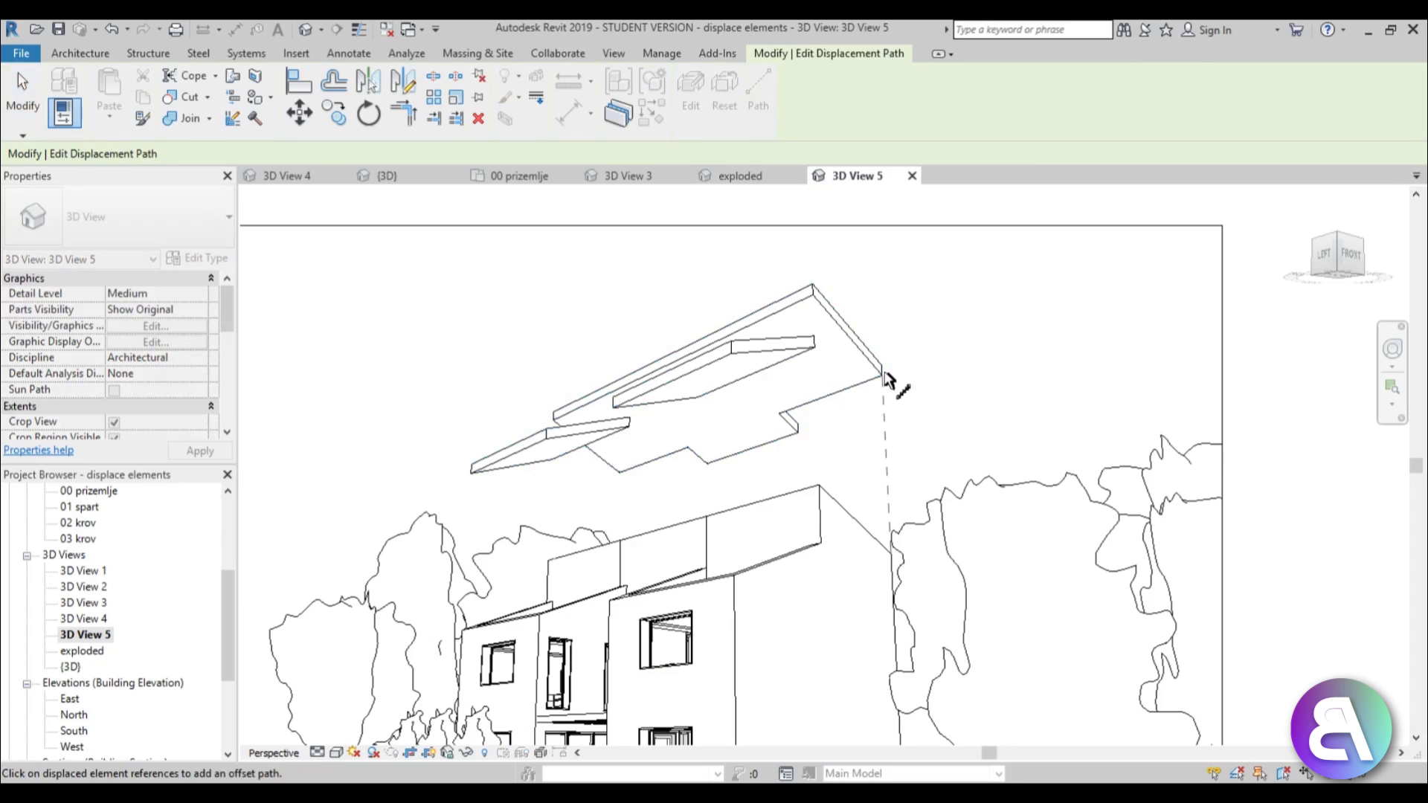
{"action": "left_click", "coordinate": [467, 471]}
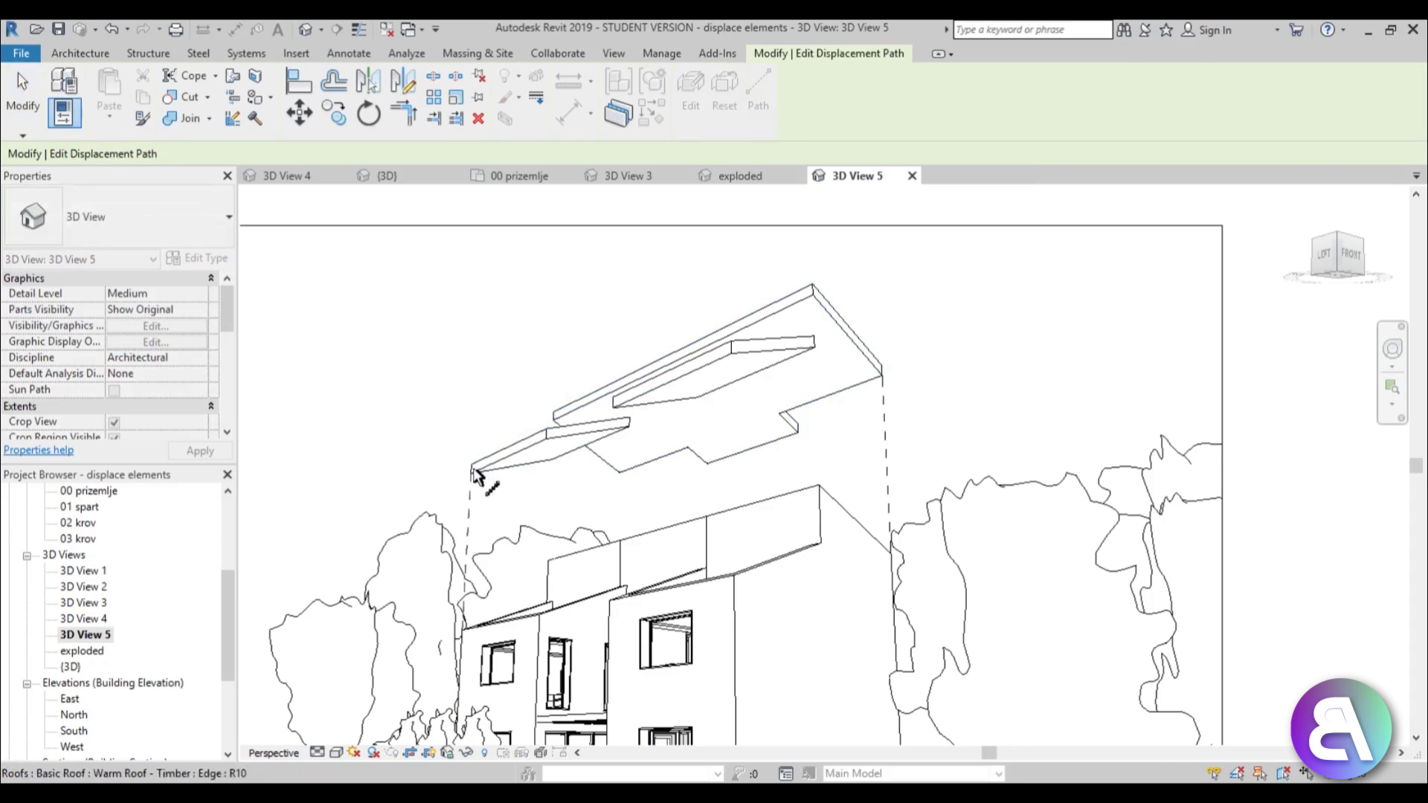
{"action": "left_click", "coordinate": [554, 434]}
{"action": "left_click", "coordinate": [730, 355]}
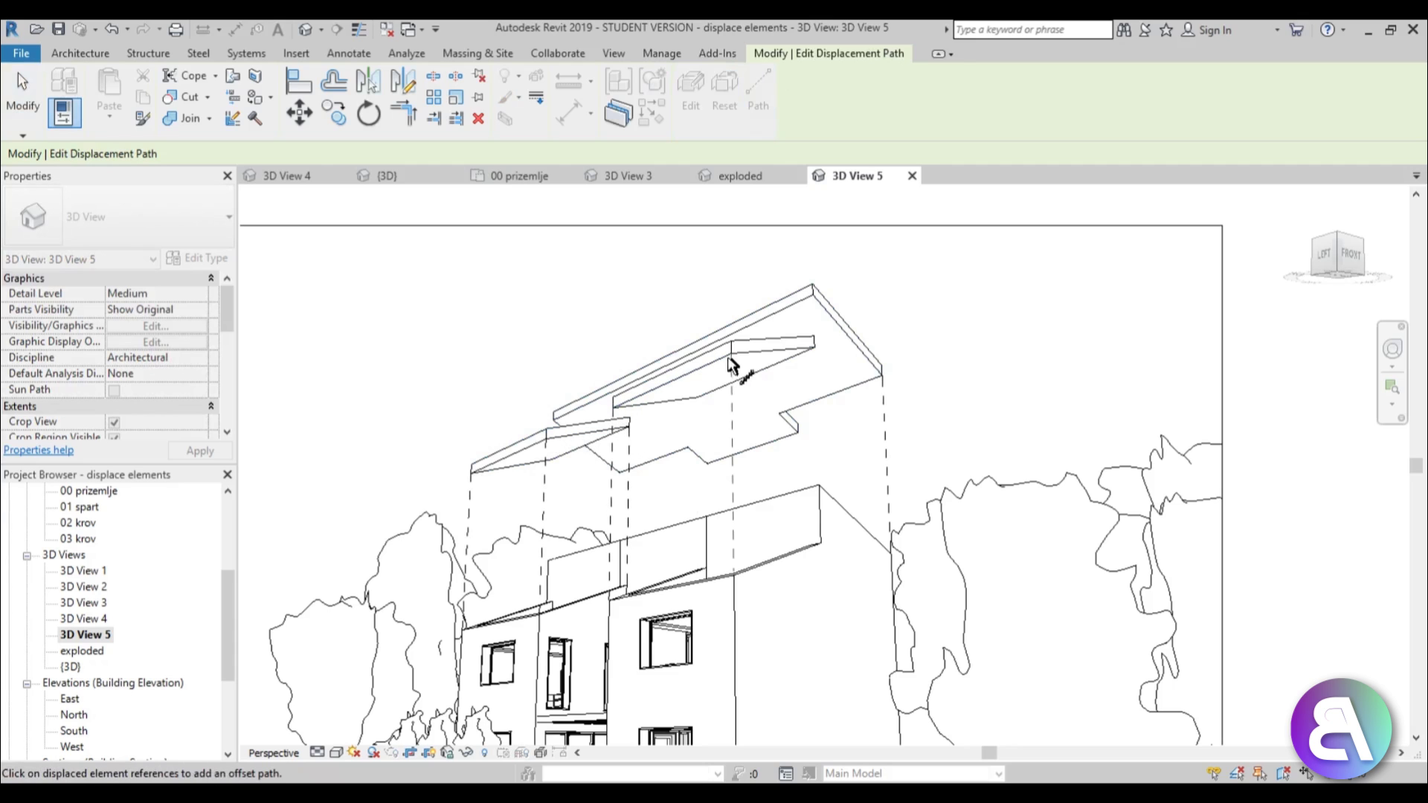
- Add displacement paths from the remaining corners of the large upper roof, including its notched edge, and finish the path editing
{"action": "scroll", "coordinate": [595, 478], "scroll_direction": "up", "scroll_amount": 2}
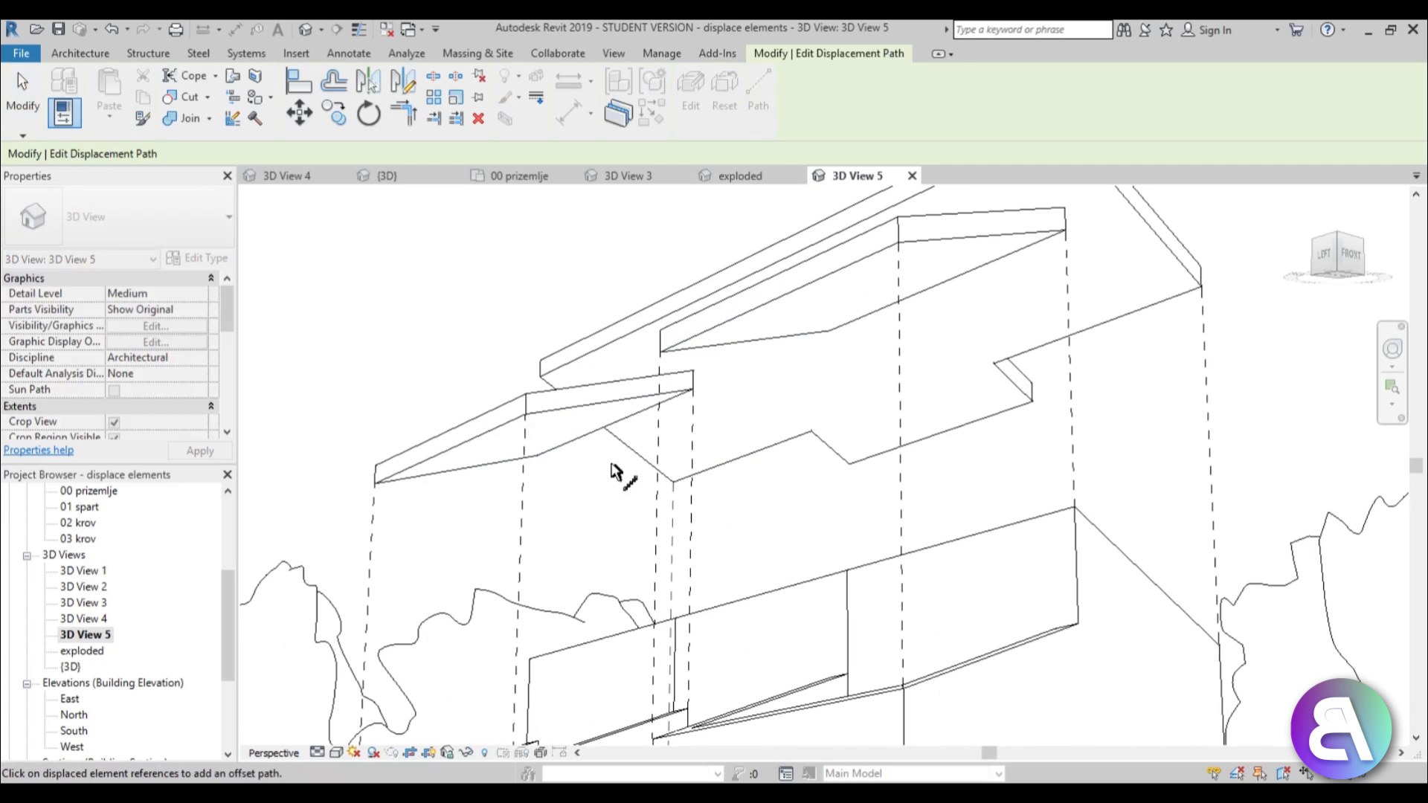
{"action": "left_click", "coordinate": [545, 386]}
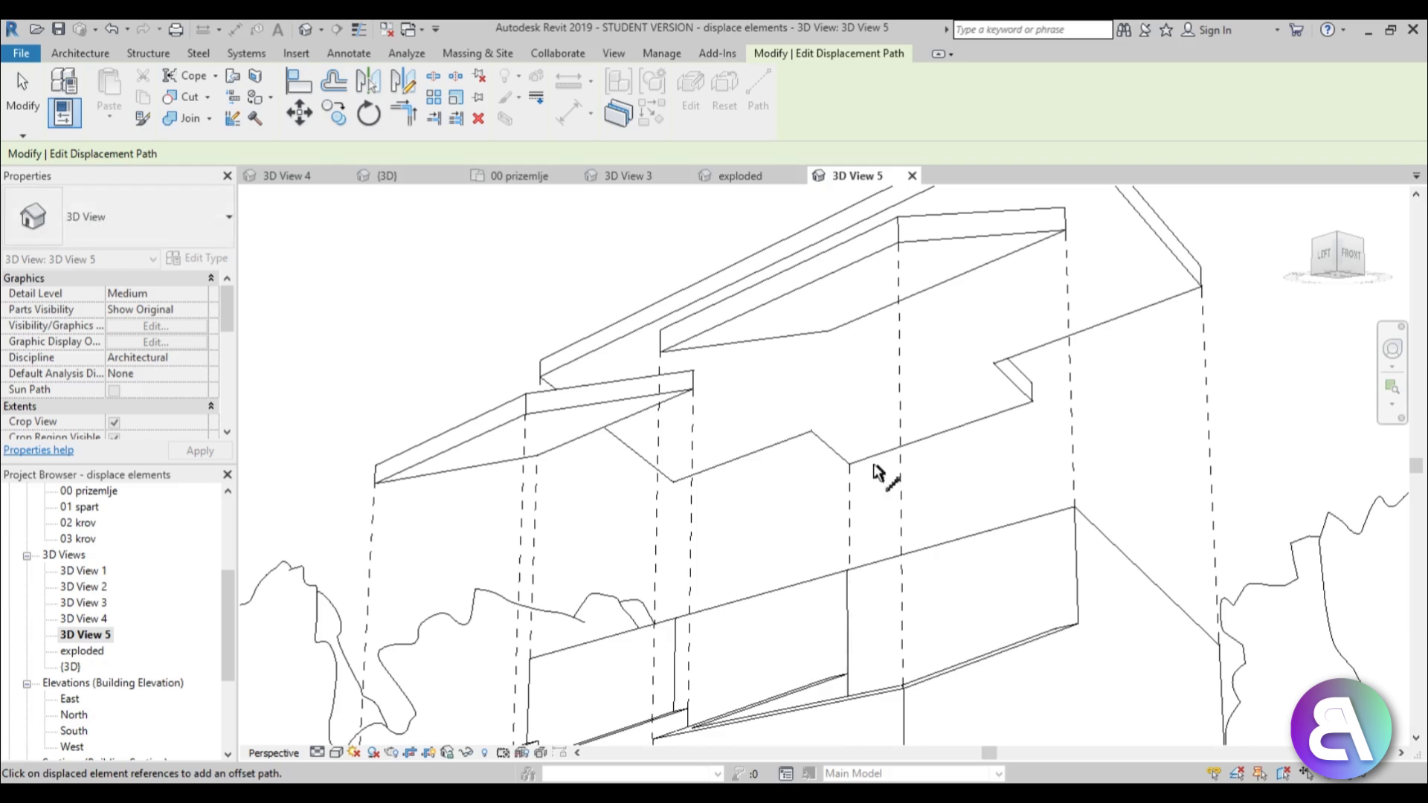
{"action": "left_click", "coordinate": [1034, 403]}
{"action": "scroll", "coordinate": [988, 430], "scroll_direction": "down", "scroll_amount": 2}
{"action": "scroll", "coordinate": [963, 651], "scroll_direction": "down", "scroll_amount": 3}
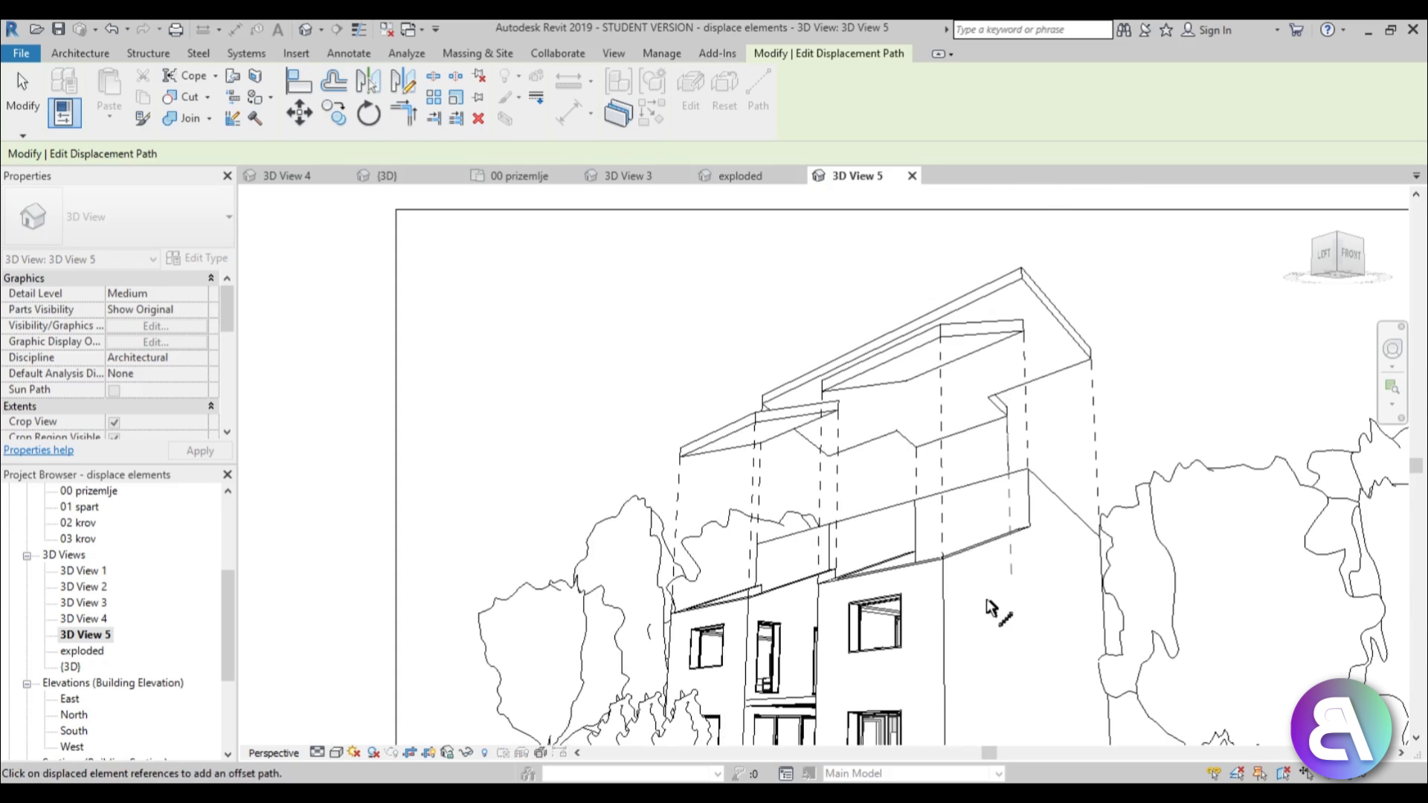
{"action": "scroll", "coordinate": [993, 603], "scroll_direction": "up", "scroll_amount": 3}
{"action": "key", "text": "Escape"}
{"action": "scroll", "coordinate": [1011, 506], "scroll_direction": "down", "scroll_amount": 4}
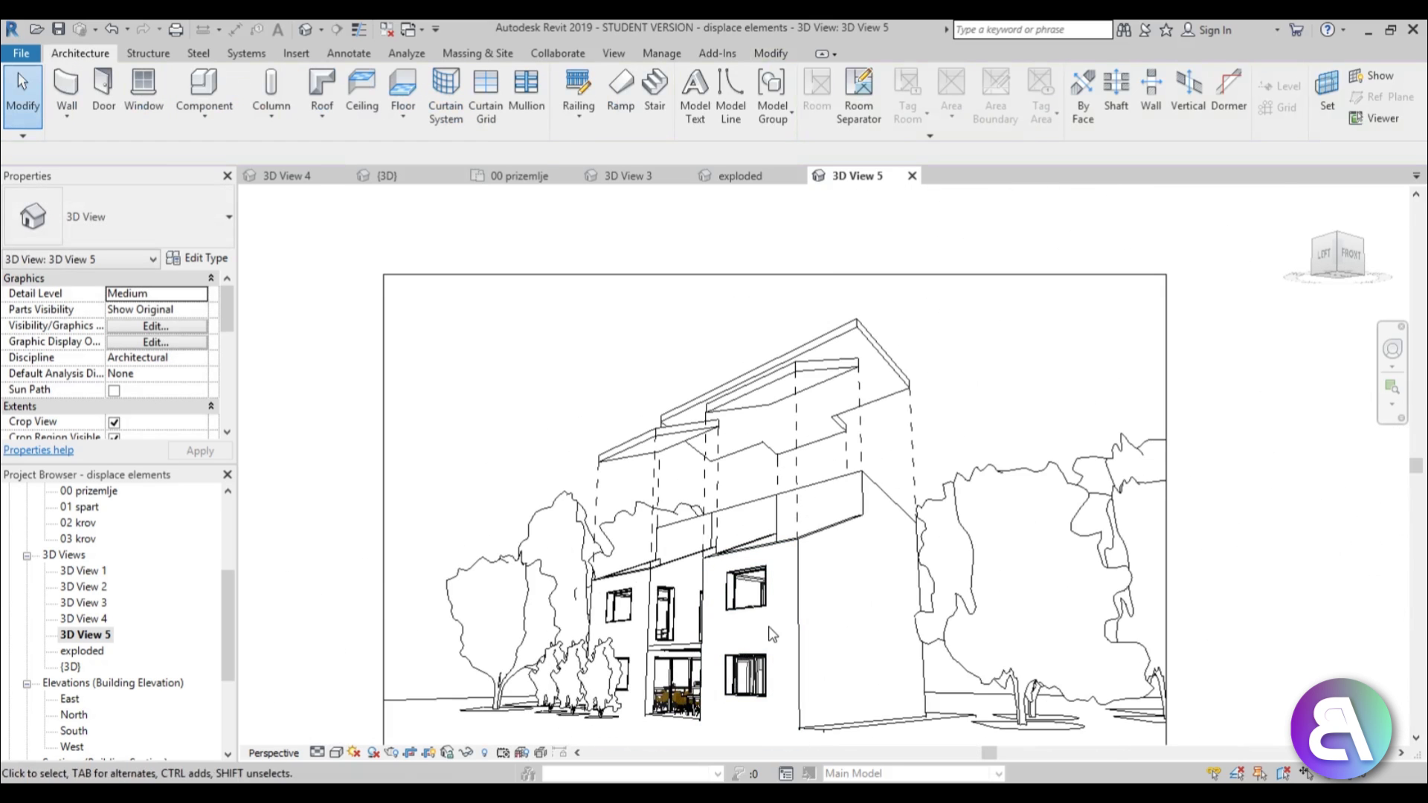
- Create a displacement set from the four M_Fixed windows on the two front volumes, upper and ground floor
{"action": "scroll", "coordinate": [655, 512], "scroll_direction": "up", "scroll_amount": 4}
{"action": "scroll", "coordinate": [662, 483], "scroll_direction": "down", "scroll_amount": 3}
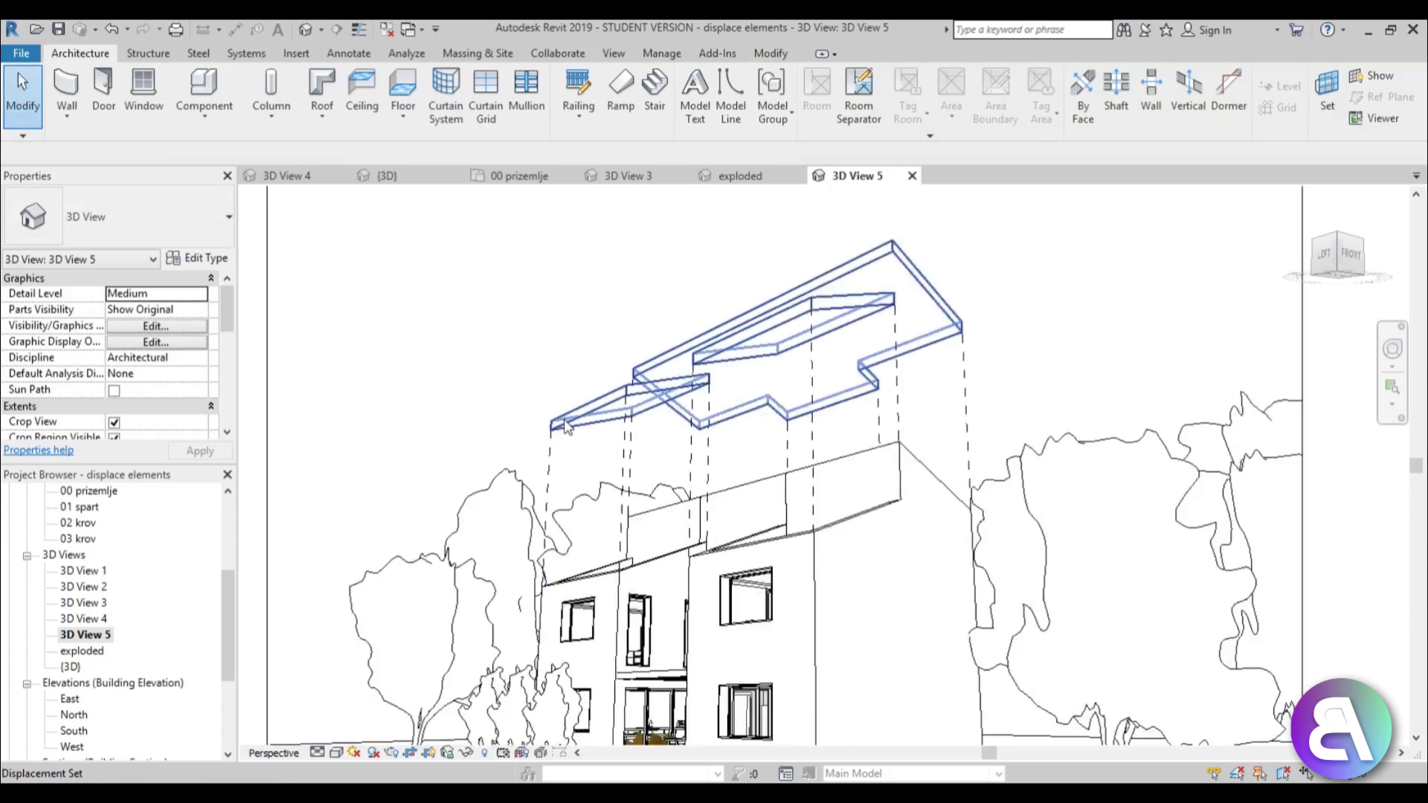
{"action": "scroll", "coordinate": [806, 446], "scroll_direction": "down", "scroll_amount": 1}
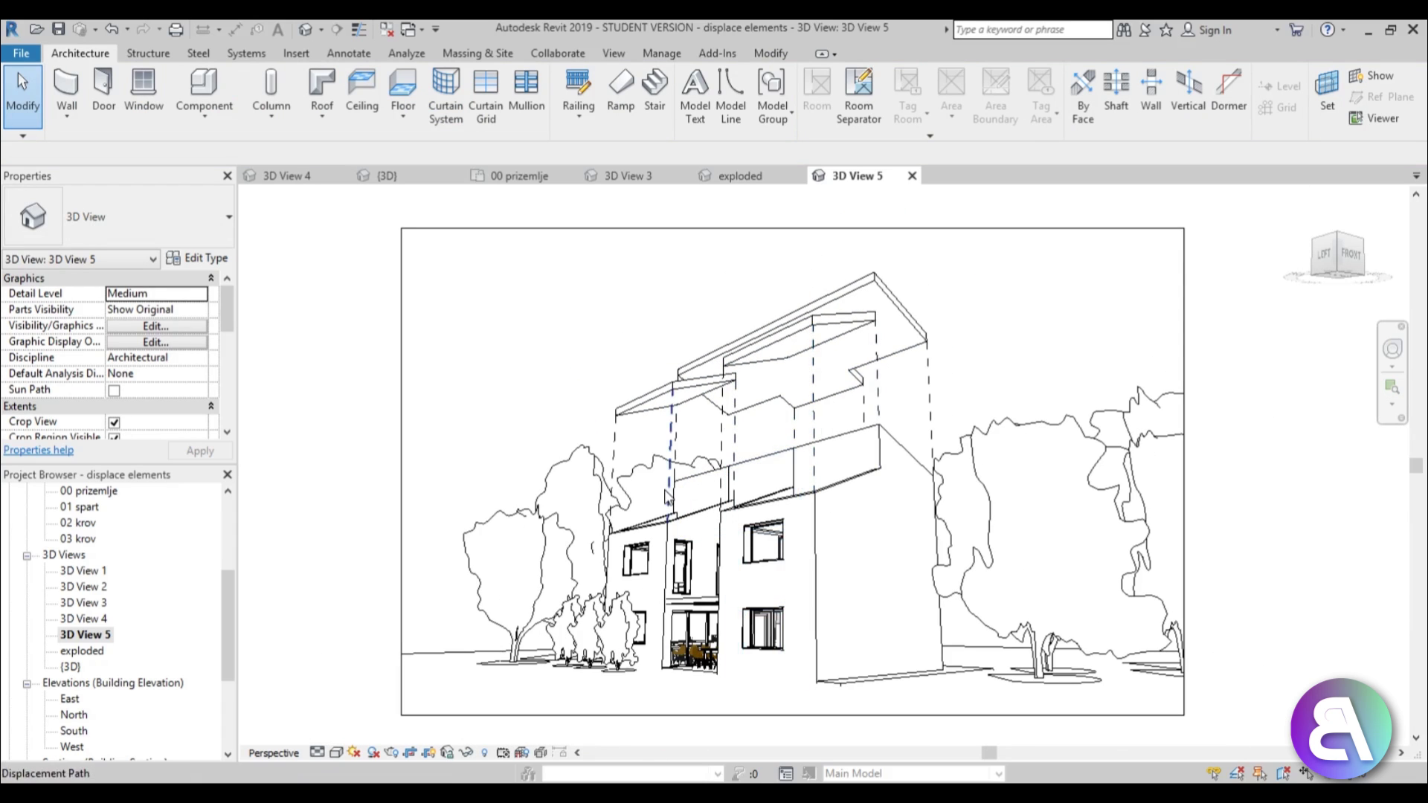
{"action": "middle_click_drag", "start_coordinate": [761, 551], "coordinate": [769, 524]}
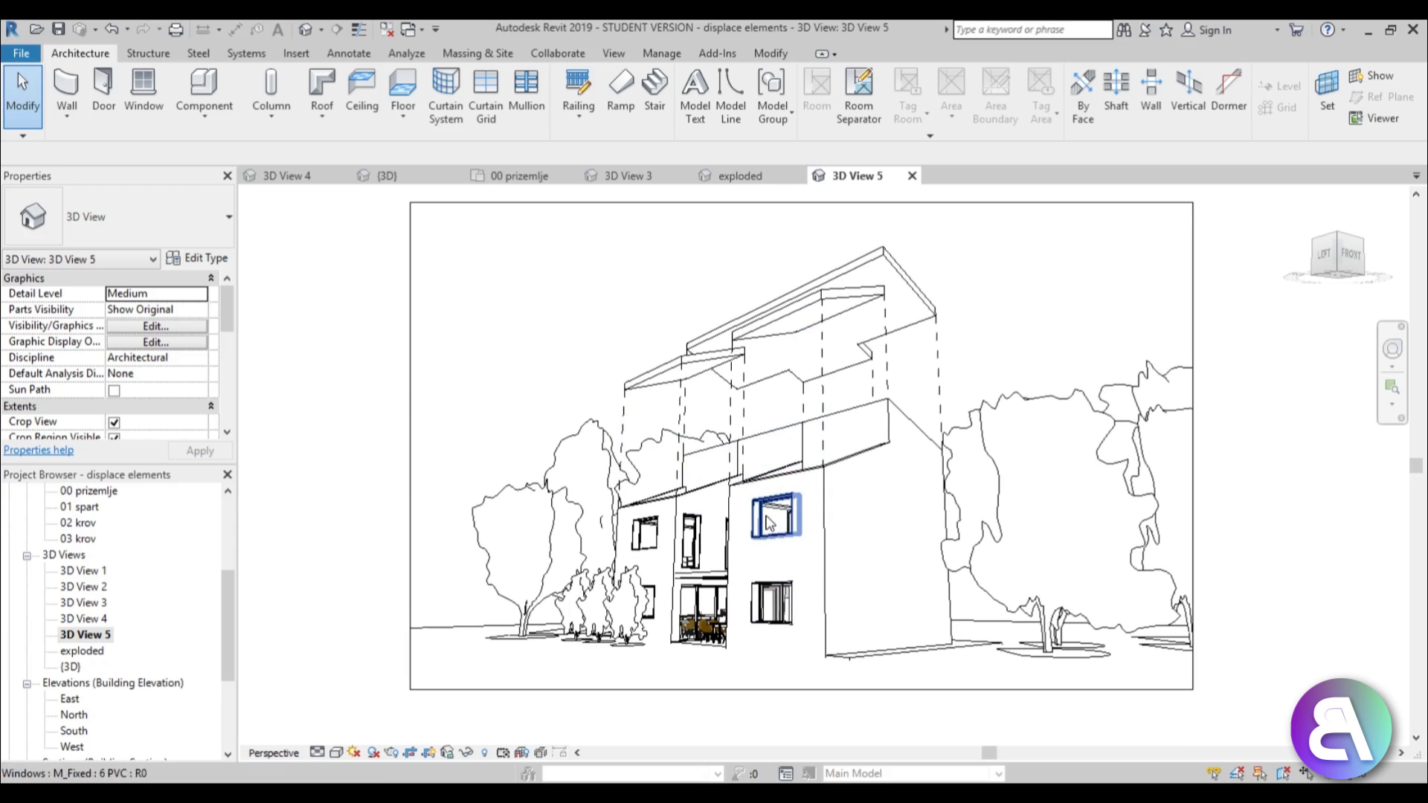
{"action": "scroll", "coordinate": [604, 520], "scroll_direction": "up", "scroll_amount": 2}
{"action": "scroll", "coordinate": [604, 521], "scroll_direction": "up", "scroll_amount": 2}
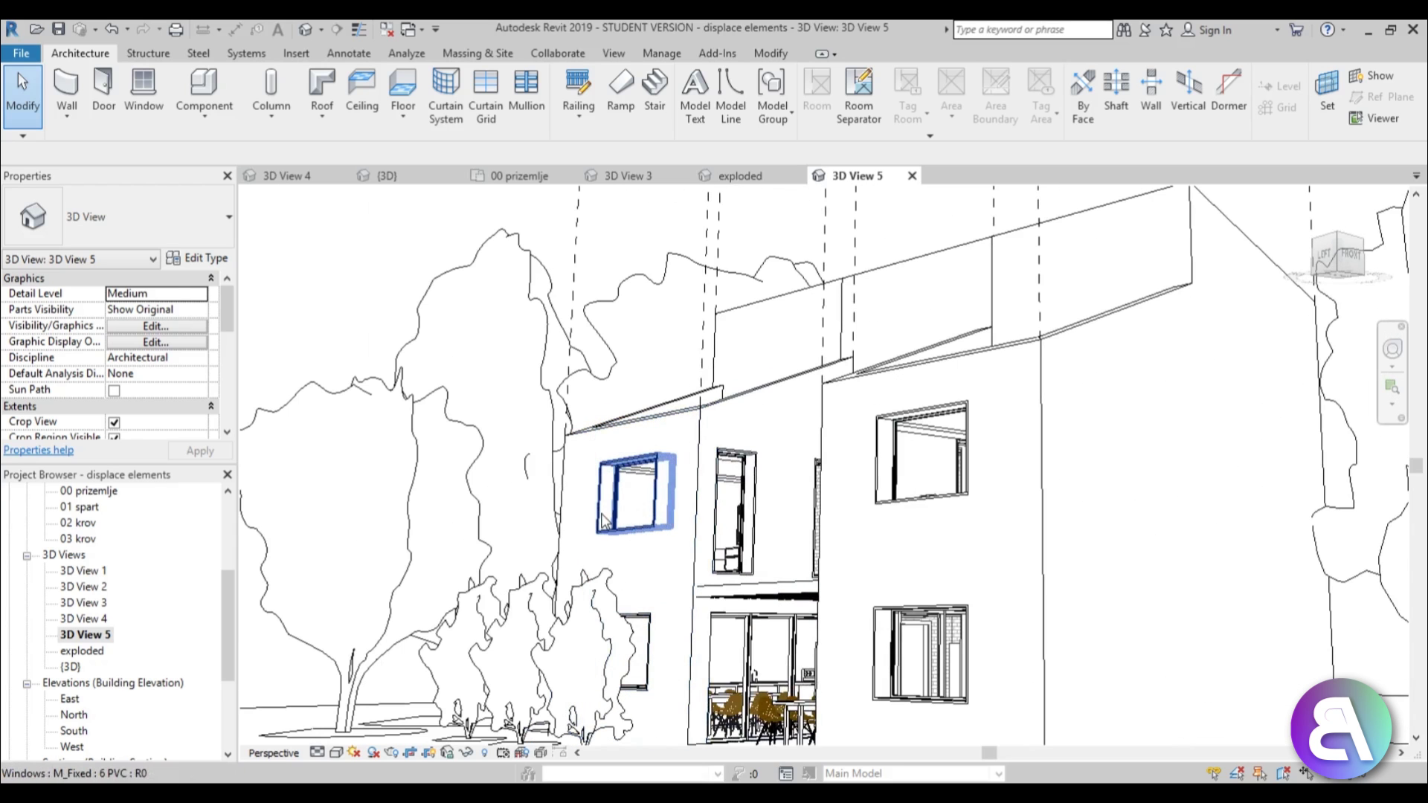
{"action": "left_click", "coordinate": [604, 521]}
{"action": "left_click", "coordinate": [879, 491], "text": "ctrl"}
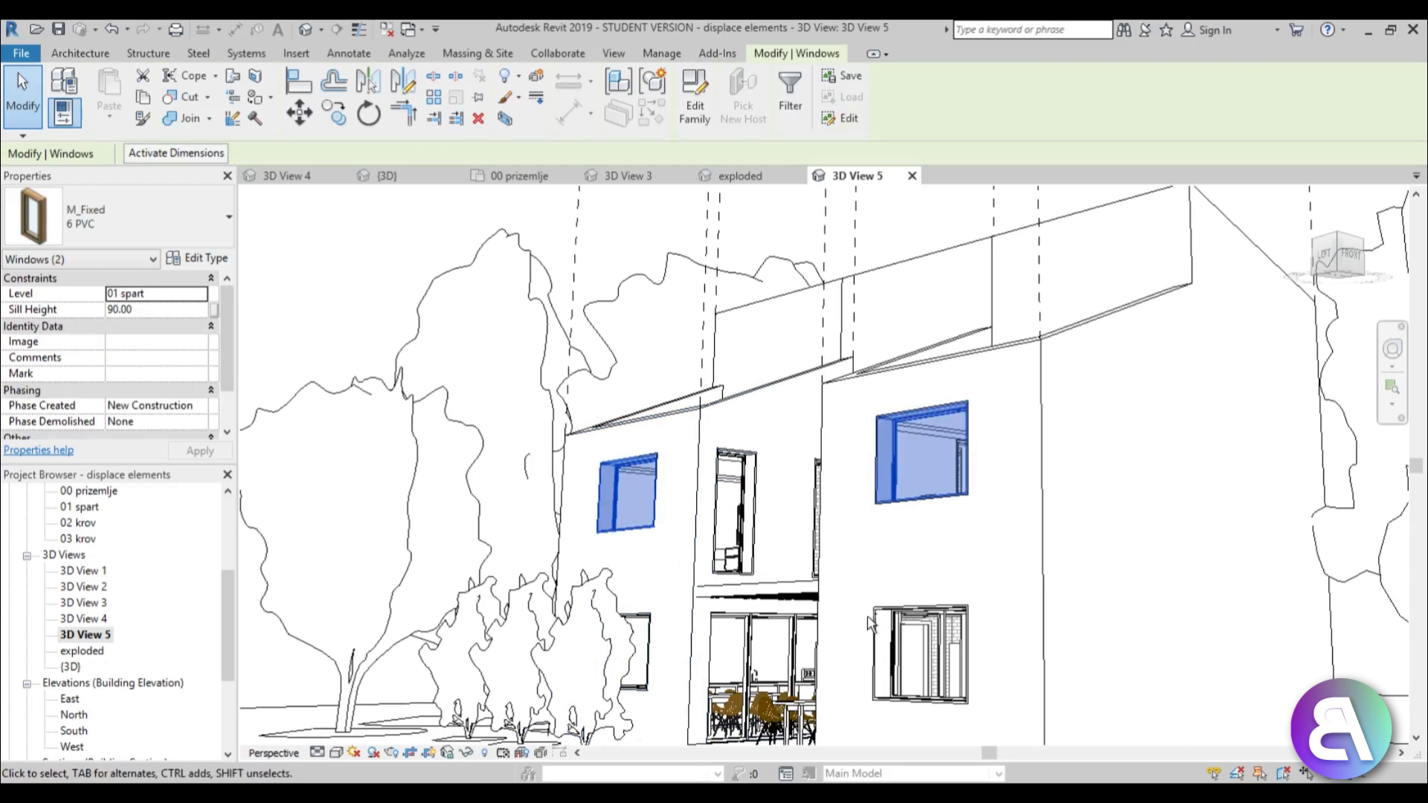
{"action": "left_click", "coordinate": [879, 632], "text": "ctrl"}
{"action": "left_click", "coordinate": [635, 651], "text": "ctrl"}
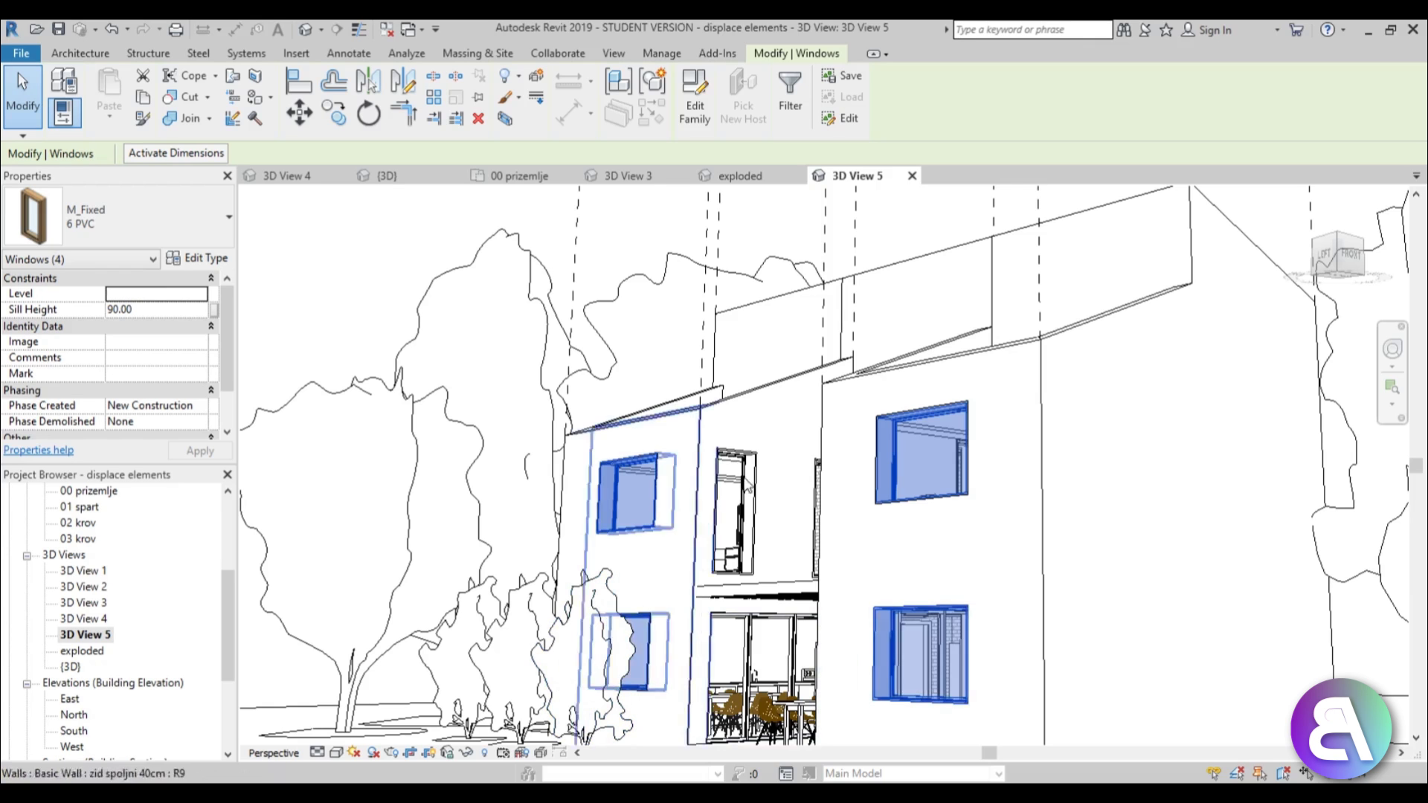
{"action": "scroll", "coordinate": [762, 420], "scroll_direction": "down", "scroll_amount": 2}
{"action": "scroll", "coordinate": [755, 476], "scroll_direction": "up", "scroll_amount": 1}
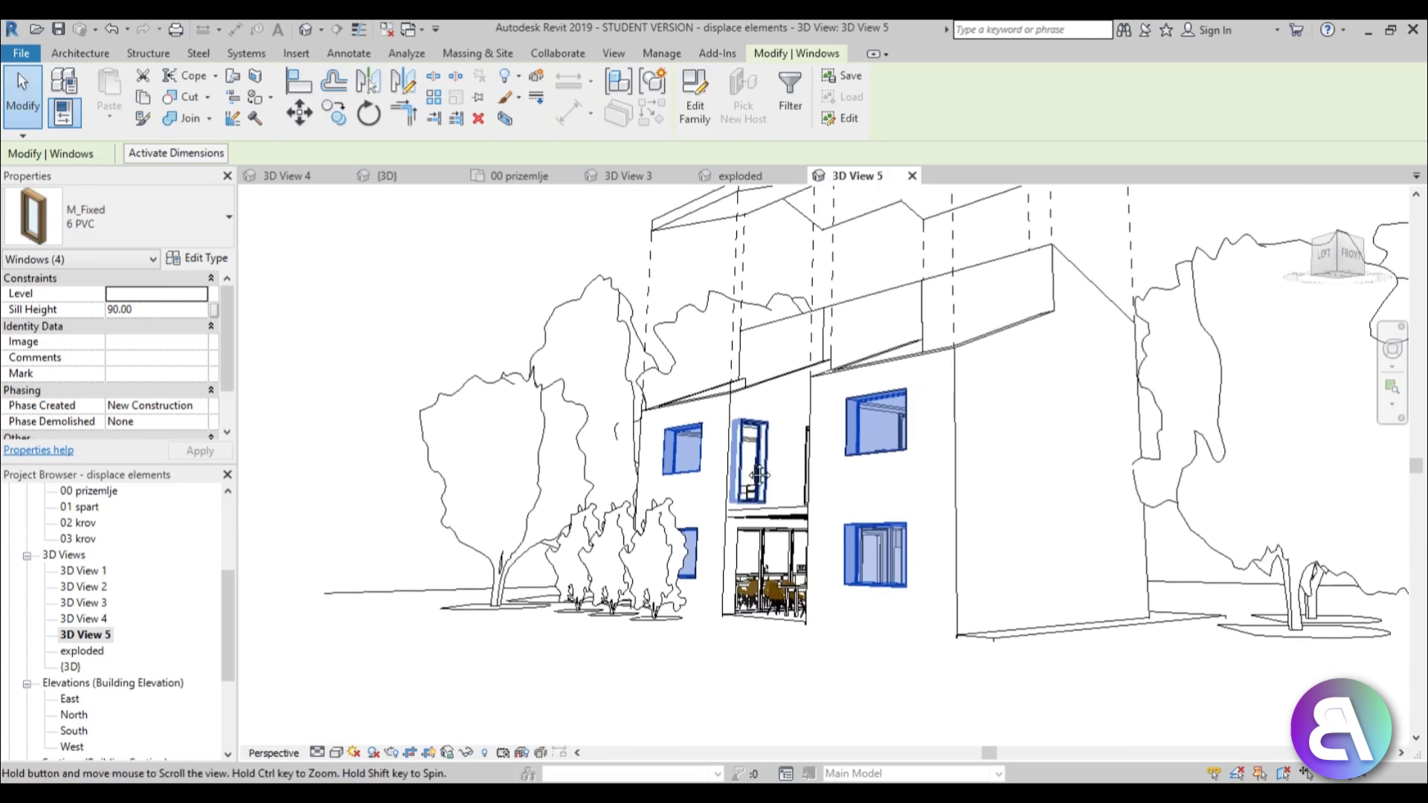
{"action": "left_click", "coordinate": [535, 78]}
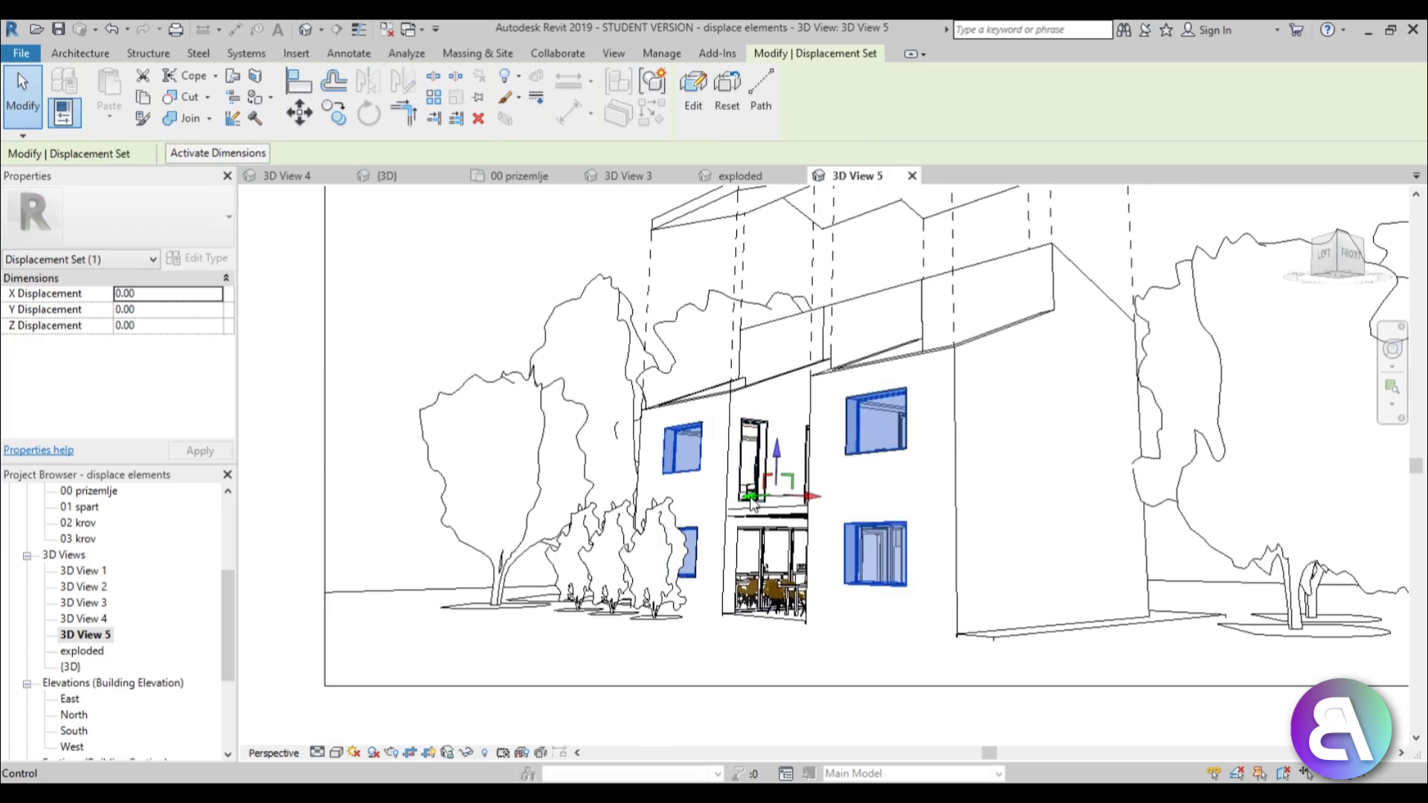
- Try displacing the window set about 377 along the Y axis and undo the move
{"action": "left_click_drag", "start_coordinate": [752, 504], "coordinate": [678, 507]}
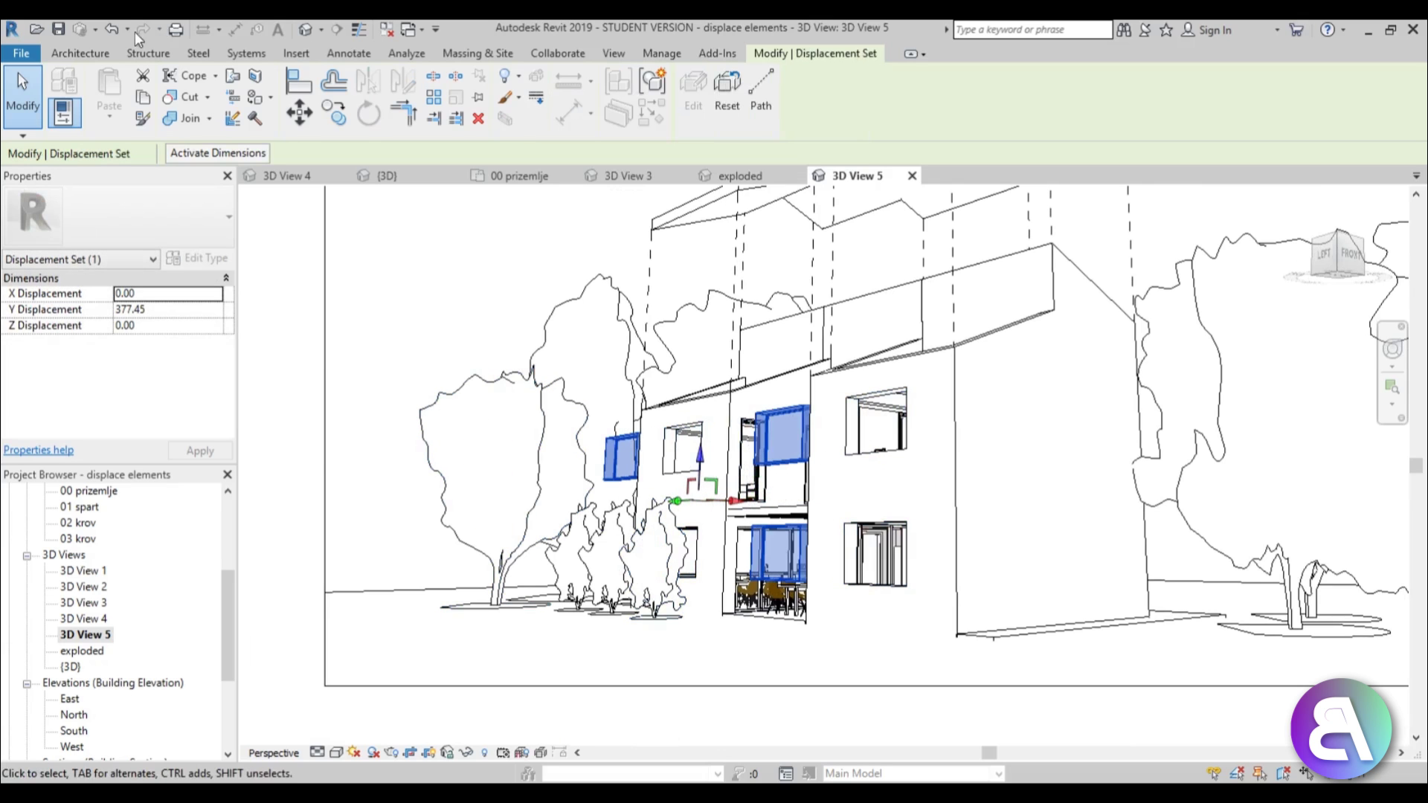
{"action": "left_click", "coordinate": [112, 29]}
- Displace the set of four windows outward from the facade along the X axis
{"action": "left_click", "coordinate": [697, 442]}
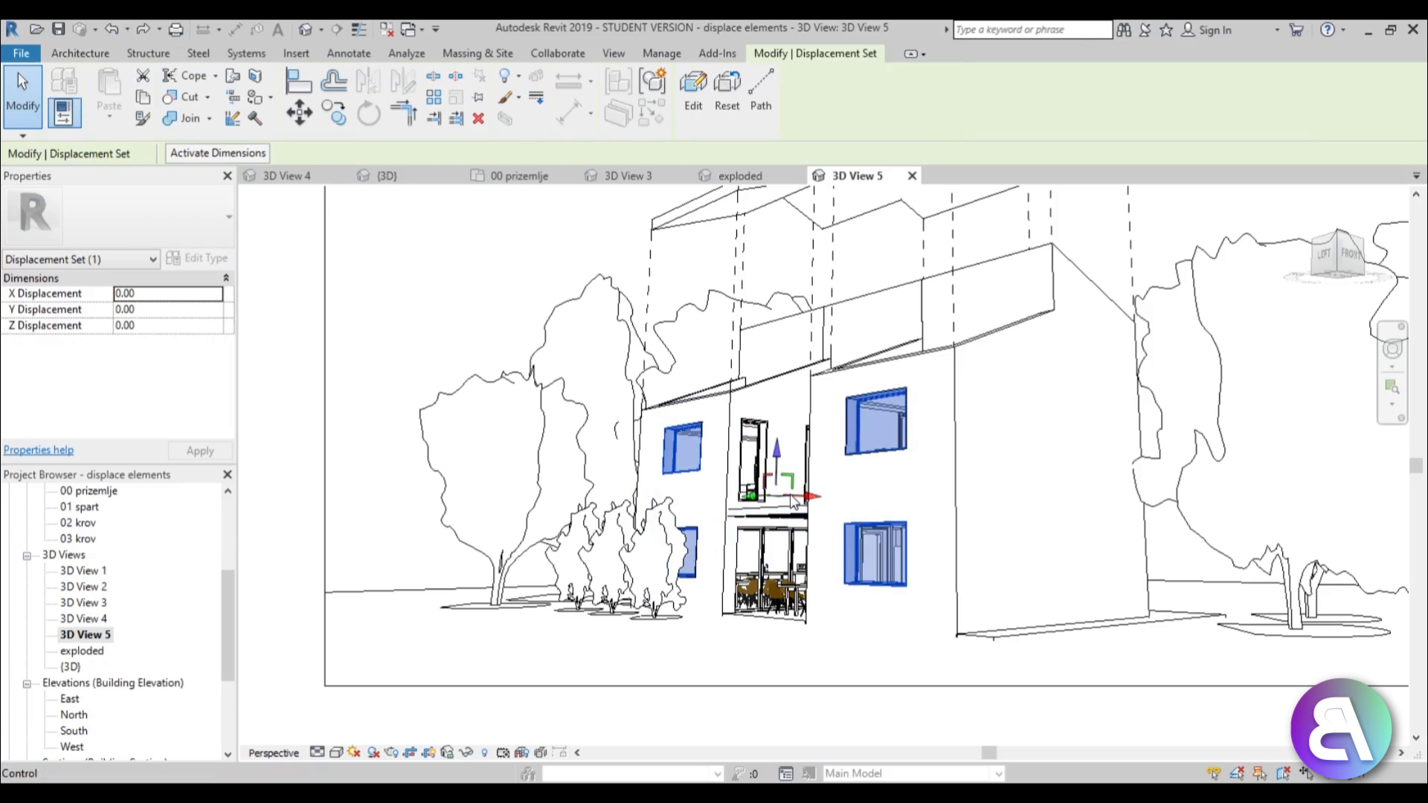
{"action": "scroll", "coordinate": [794, 502], "scroll_direction": "up", "scroll_amount": 5}
{"action": "left_click_drag", "start_coordinate": [792, 504], "coordinate": [672, 459]}
{"action": "scroll", "coordinate": [641, 457], "scroll_direction": "down", "scroll_amount": 5}
{"action": "key", "text": "Escape"}
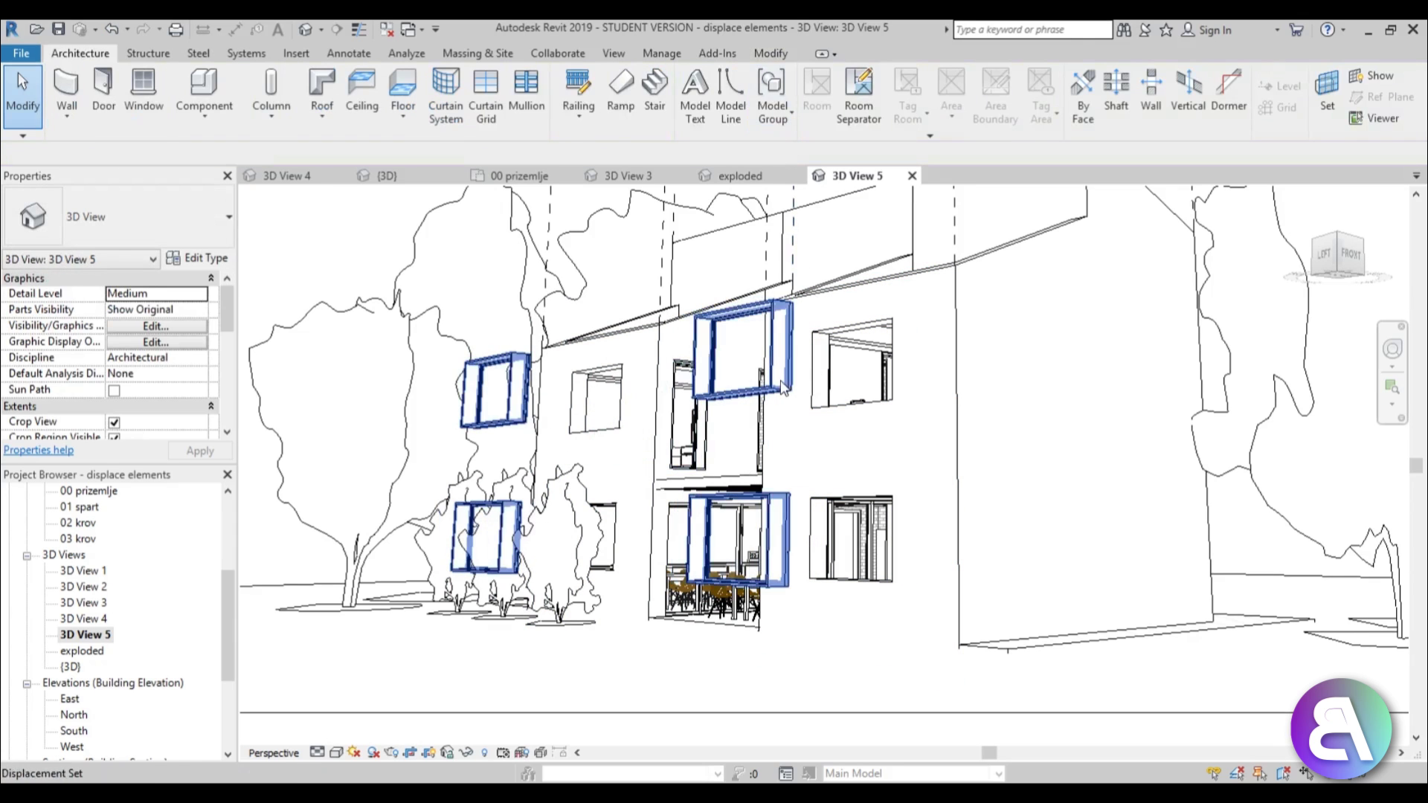
- Add displacement paths linking the corners of the four displaced windows to their wall openings
{"action": "left_click", "coordinate": [744, 350]}
{"action": "left_click", "coordinate": [759, 96]}
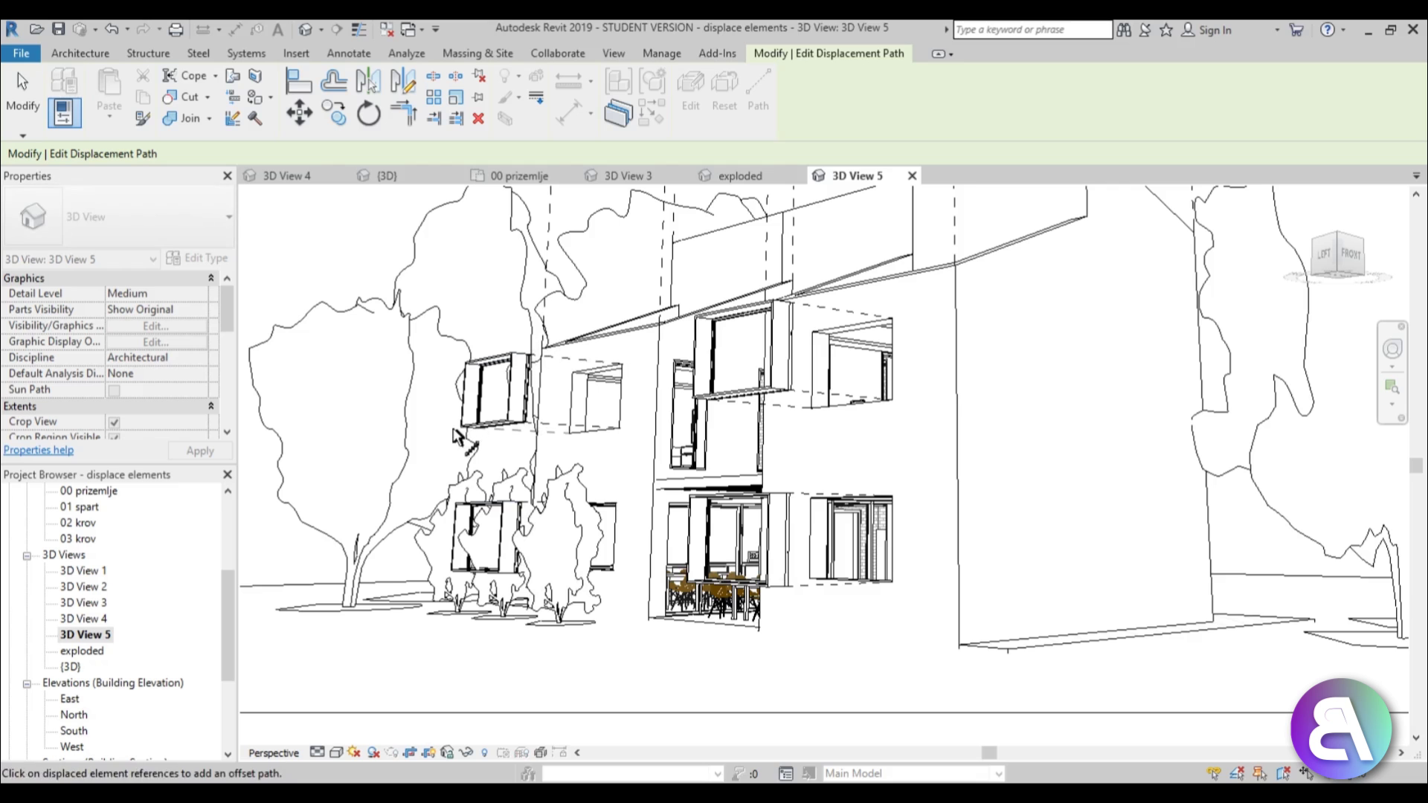
{"action": "key", "text": "Escape"}
{"action": "key", "text": "Escape"}
{"action": "scroll", "coordinate": [566, 386], "scroll_direction": "up", "scroll_amount": 3}
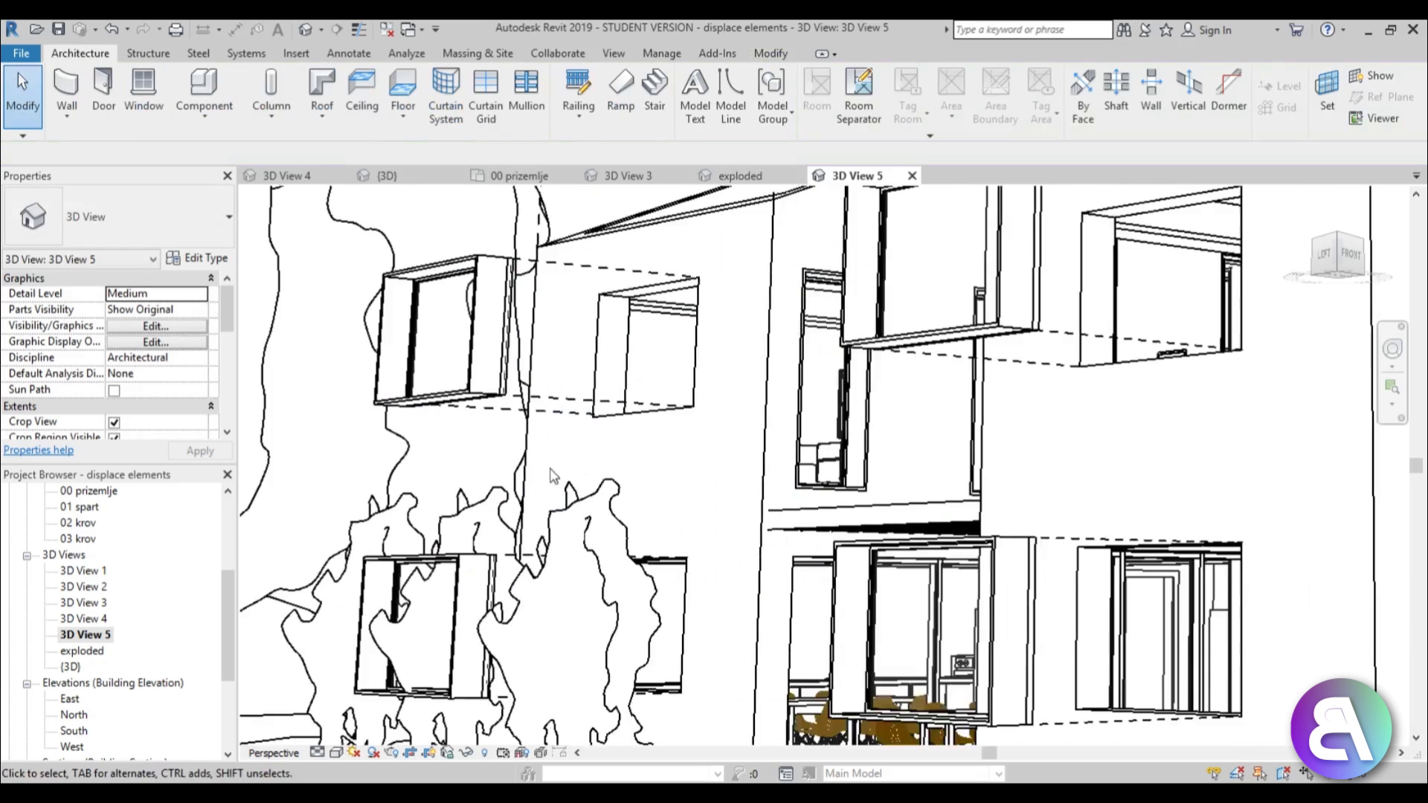
{"action": "scroll", "coordinate": [916, 433], "scroll_direction": "down", "scroll_amount": 4}
{"action": "scroll", "coordinate": [917, 434], "scroll_direction": "up", "scroll_amount": 1}
{"action": "middle_click_drag", "start_coordinate": [916, 433], "coordinate": [837, 461], "text": "shift"}
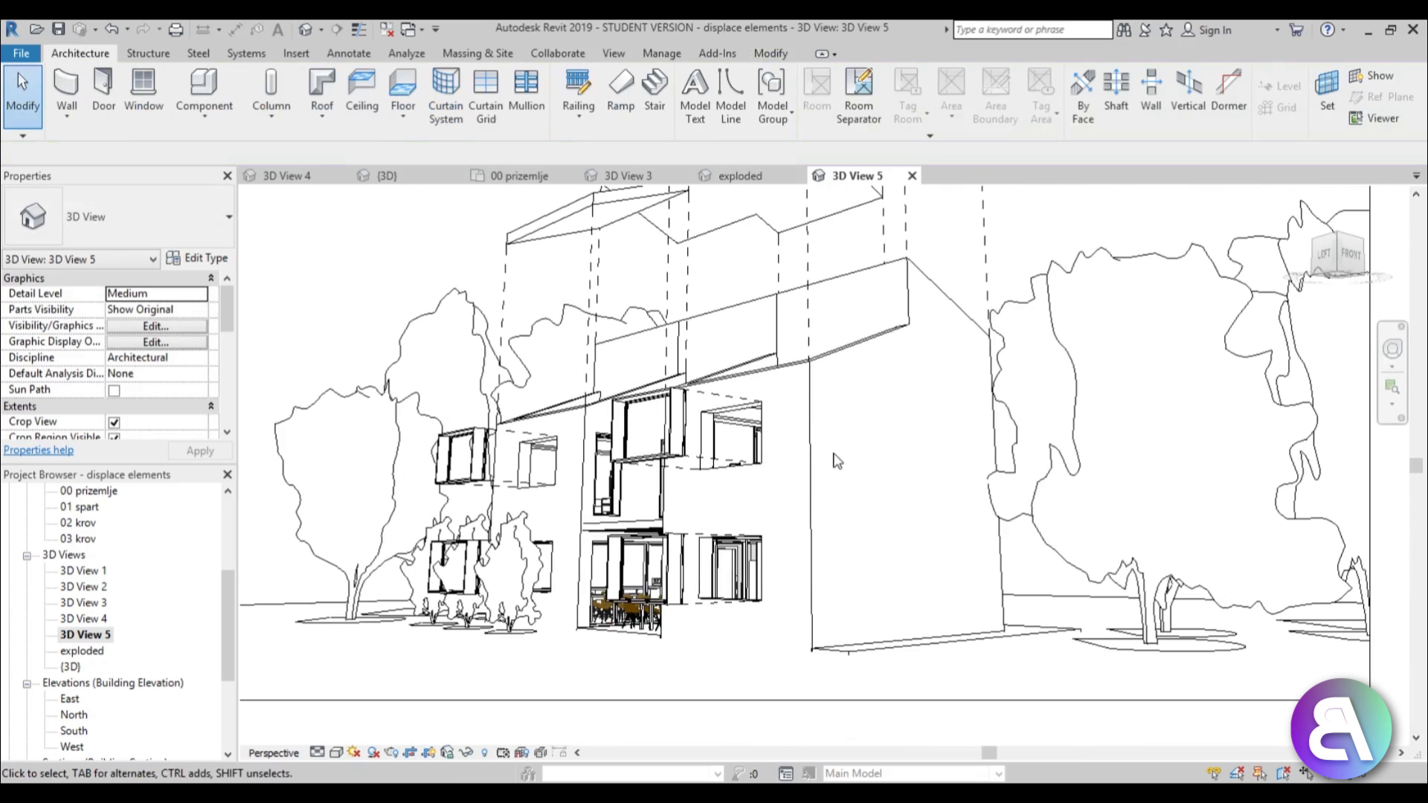
{"action": "scroll", "coordinate": [853, 453], "scroll_direction": "down", "scroll_amount": 5}
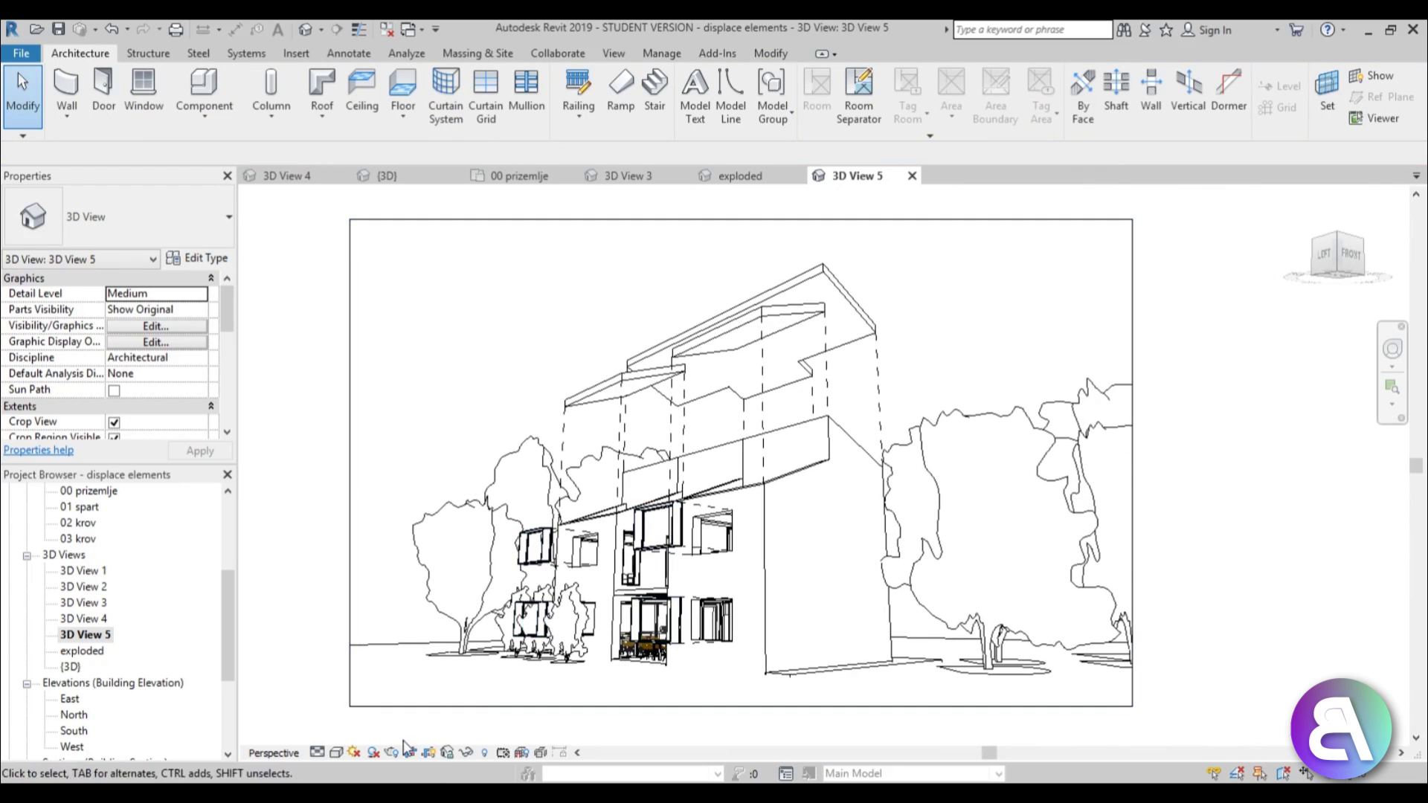
- Turn on cast shadows and ambient shadows for 3D View 5 in the graphic display options
{"action": "left_click", "coordinate": [374, 753]}
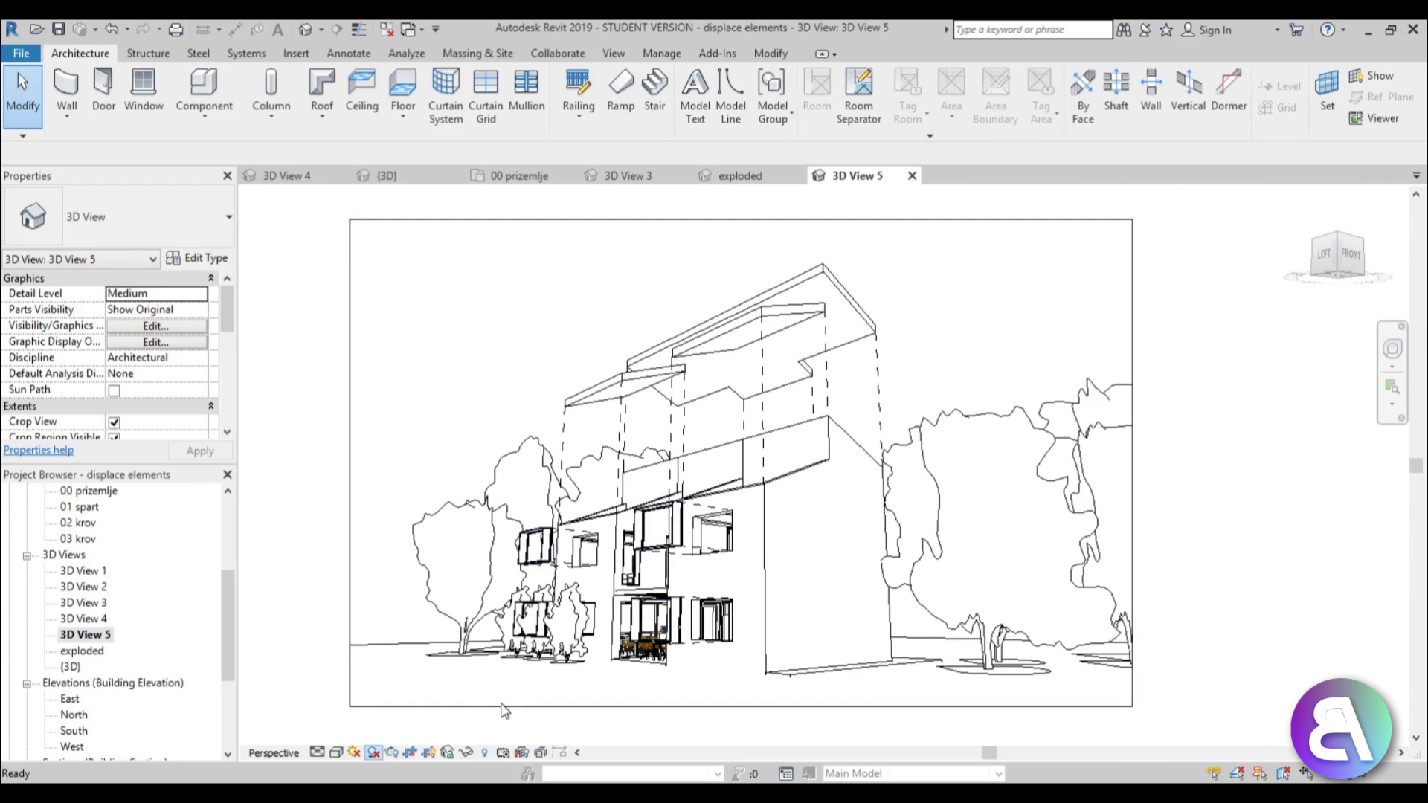
{"action": "left_click", "coordinate": [336, 752]}
{"action": "left_click", "coordinate": [409, 618]}
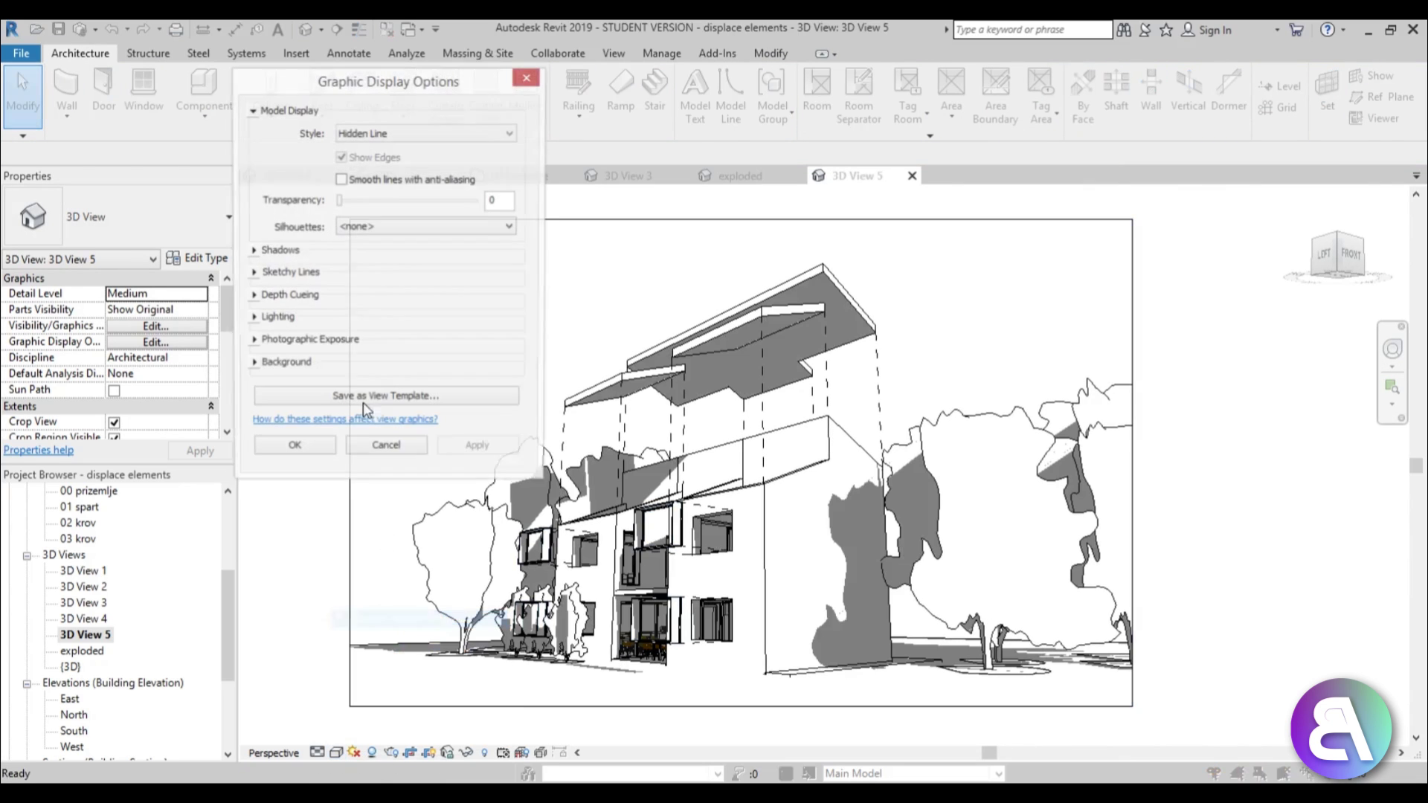
{"action": "left_click", "coordinate": [253, 251]}
{"action": "left_click", "coordinate": [340, 284]}
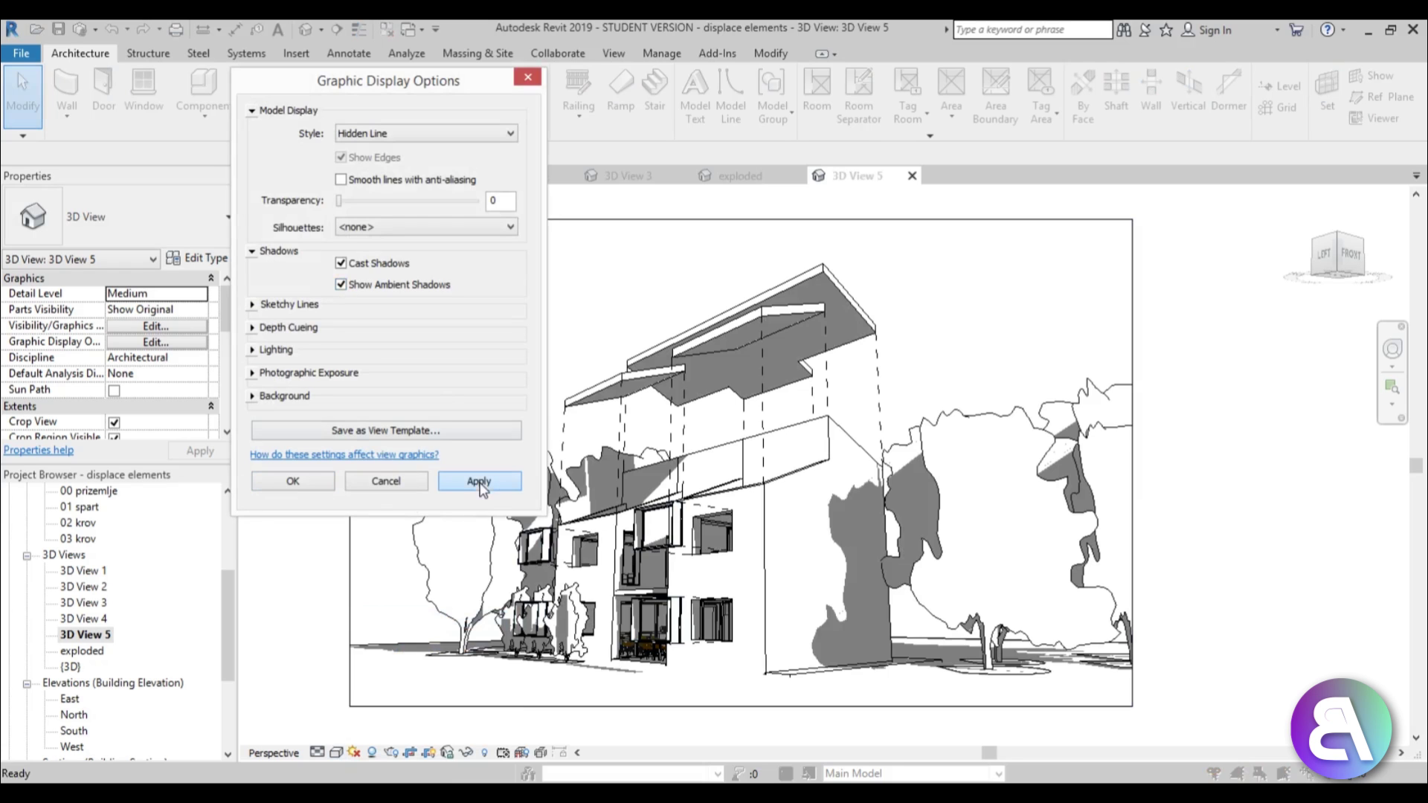
{"action": "left_click", "coordinate": [479, 481]}
{"action": "left_click", "coordinate": [289, 482]}
{"action": "scroll", "coordinate": [744, 451], "scroll_direction": "up", "scroll_amount": 2}
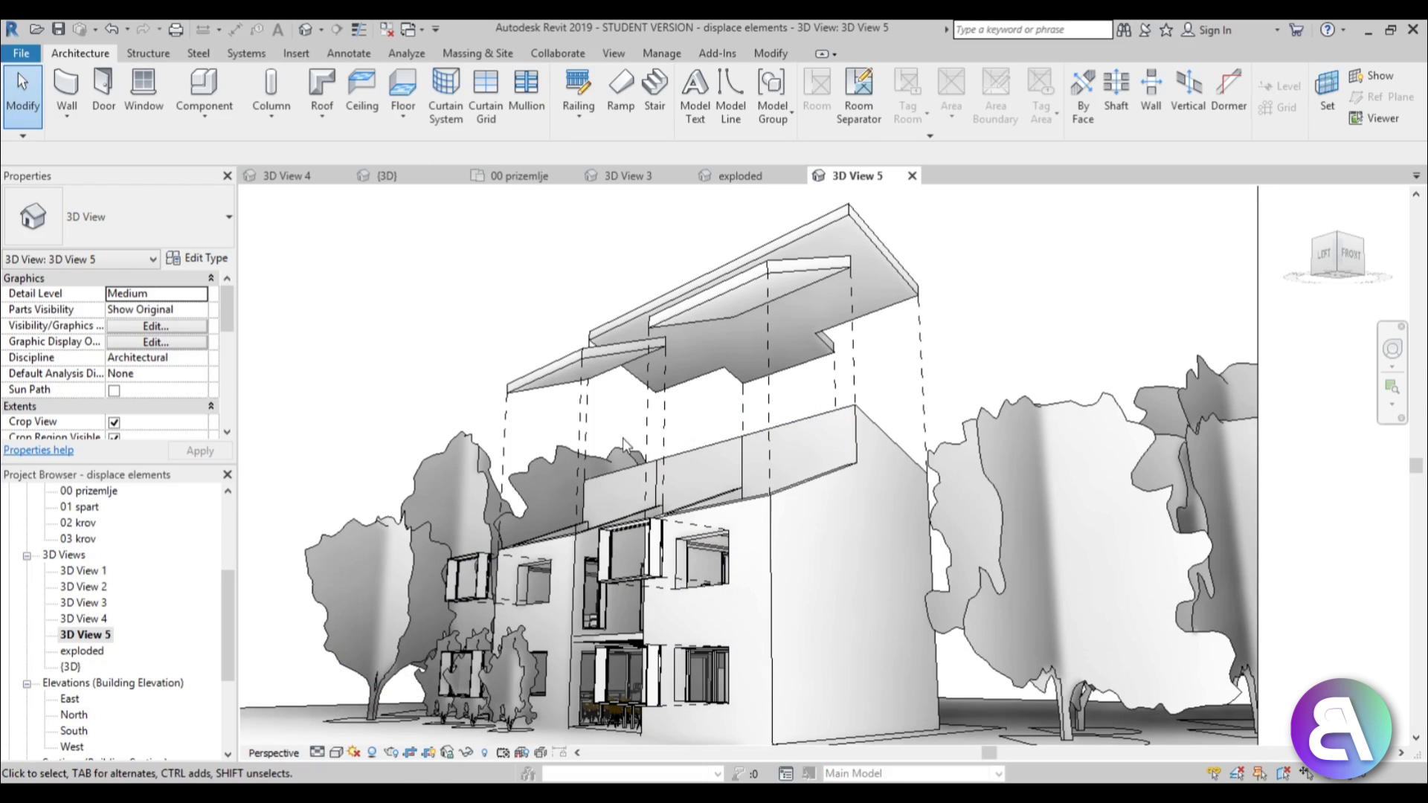
{"action": "mouse_move", "coordinate": [622, 439]}
{"action": "middle_mouse_down"}
{"action": "mouse_move", "coordinate": [544, 380]}
{"action": "mouse_move", "coordinate": [491, 397]}
{"action": "middle_mouse_up"}
{"action": "scroll", "coordinate": [544, 380], "scroll_direction": "down", "scroll_amount": 4}
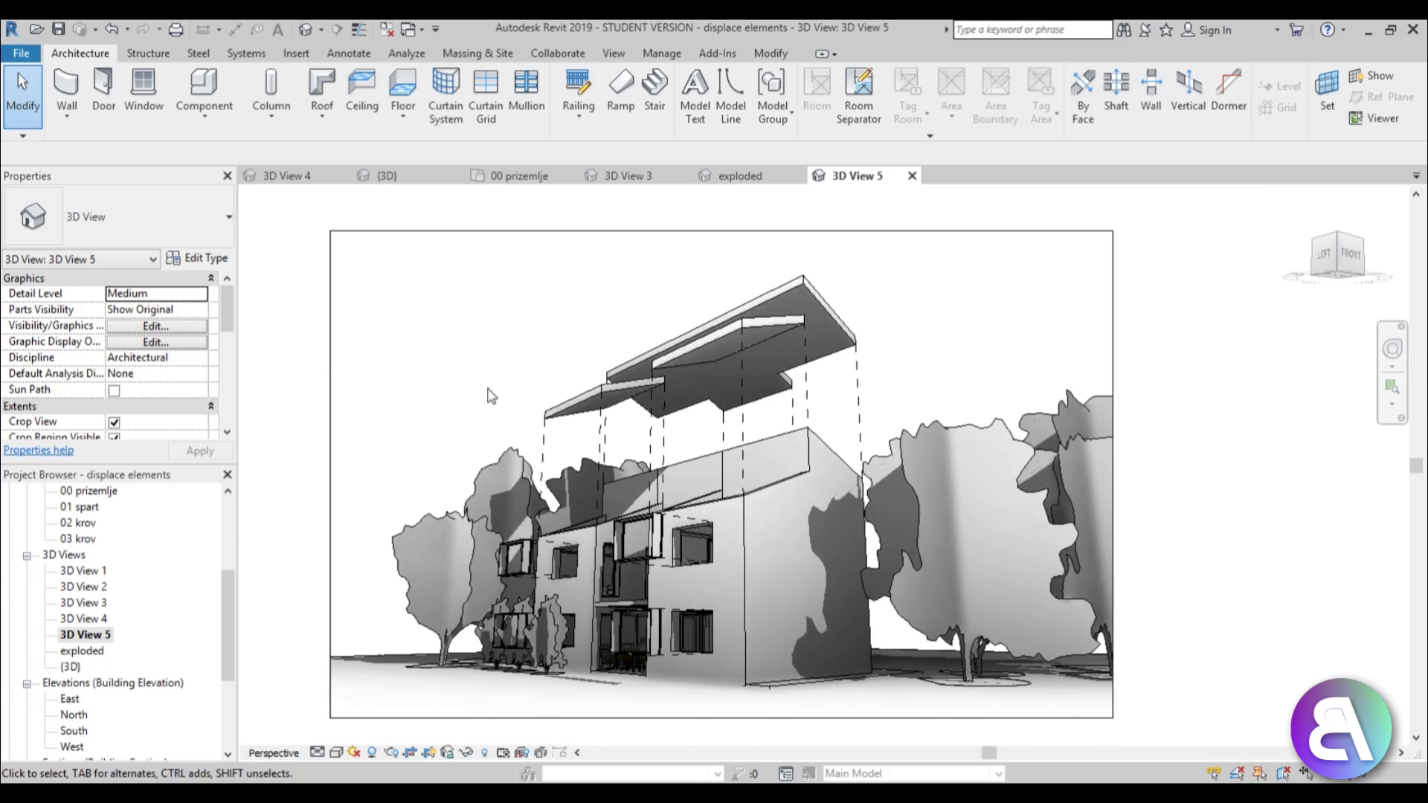
- Inspect the roofs' displacement set in 3D View 5 and view the whole 00 prizemlje floor plan with its undisplaced elements
{"action": "left_click", "coordinate": [554, 409]}
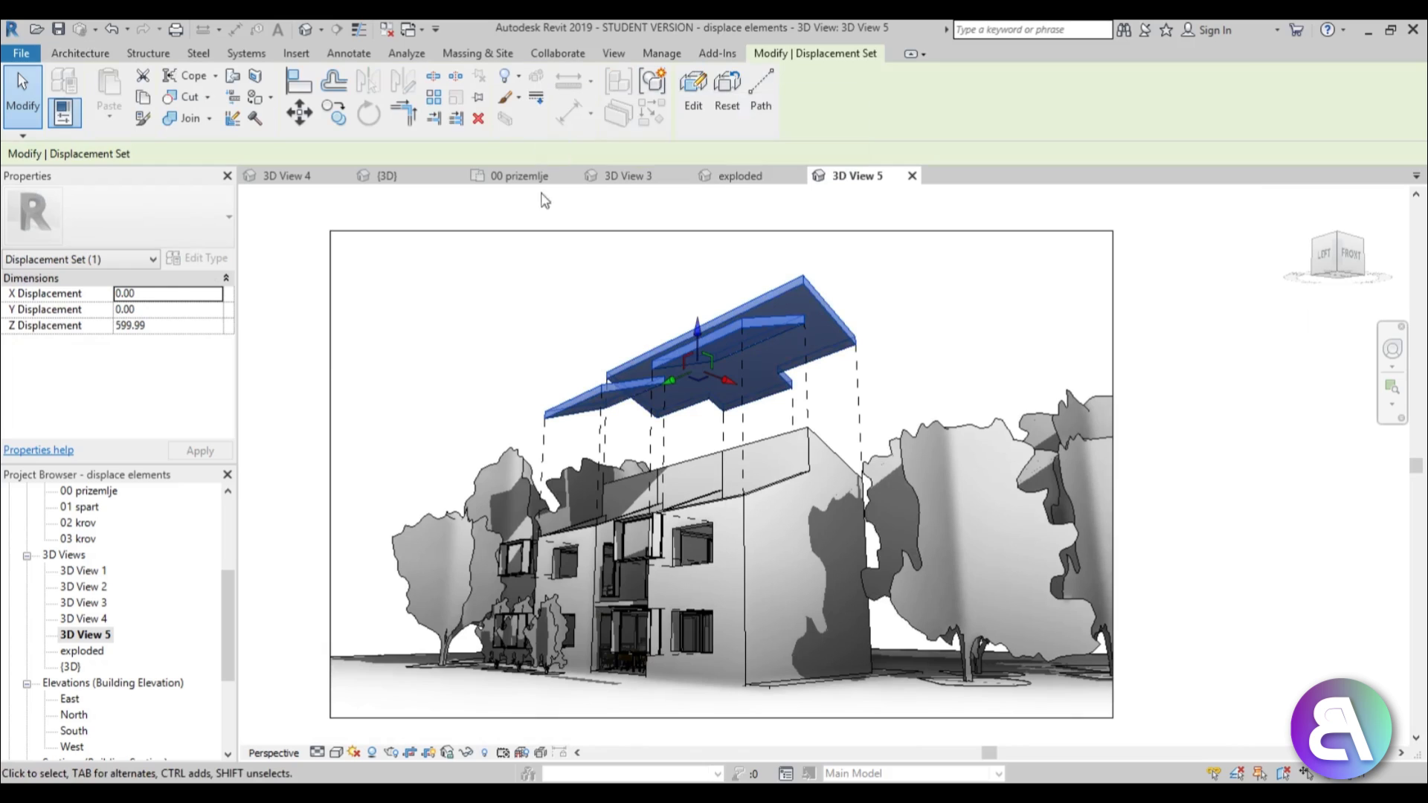
{"action": "left_click", "coordinate": [551, 264]}
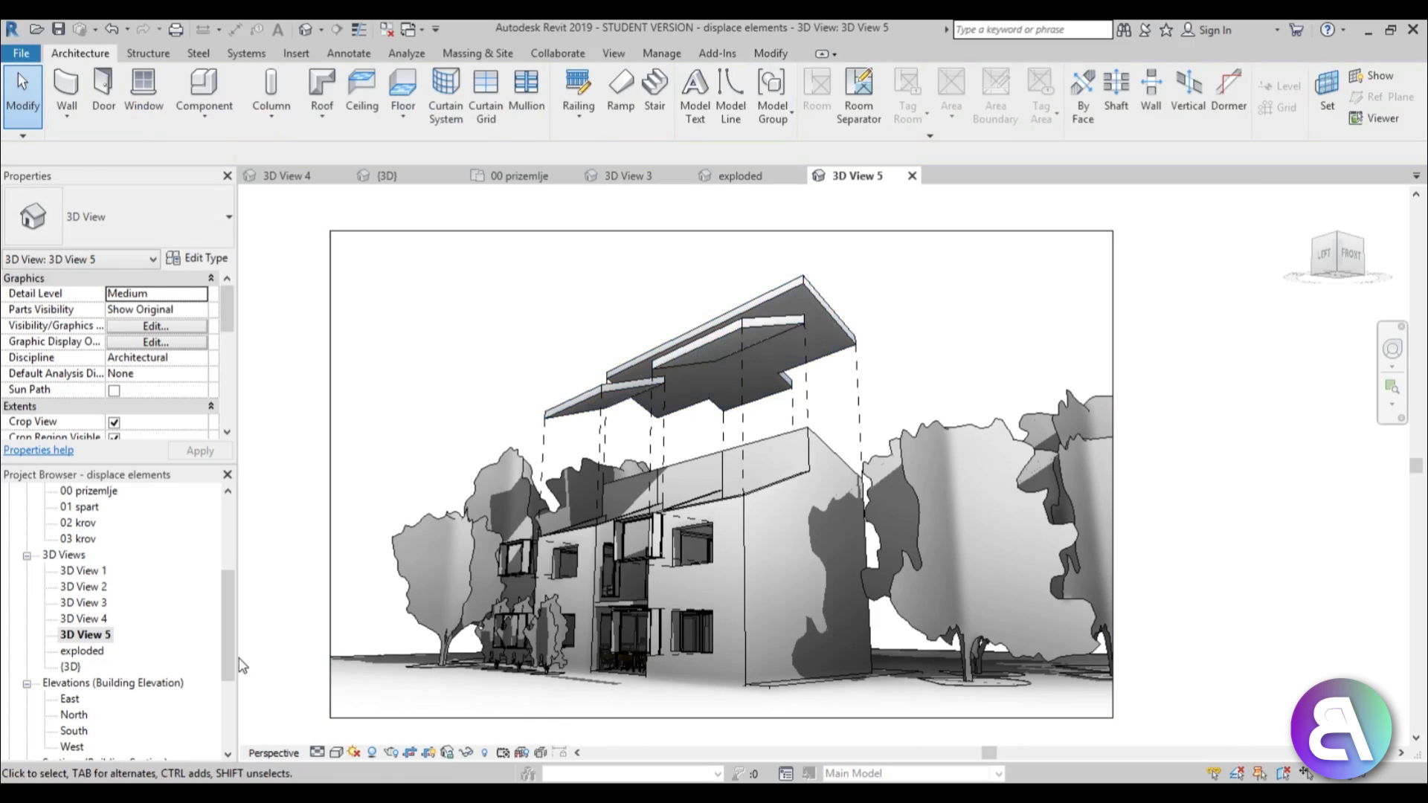
{"action": "scroll", "coordinate": [93, 658], "scroll_direction": "up", "scroll_amount": 3}
{"action": "left_click", "coordinate": [93, 524]}
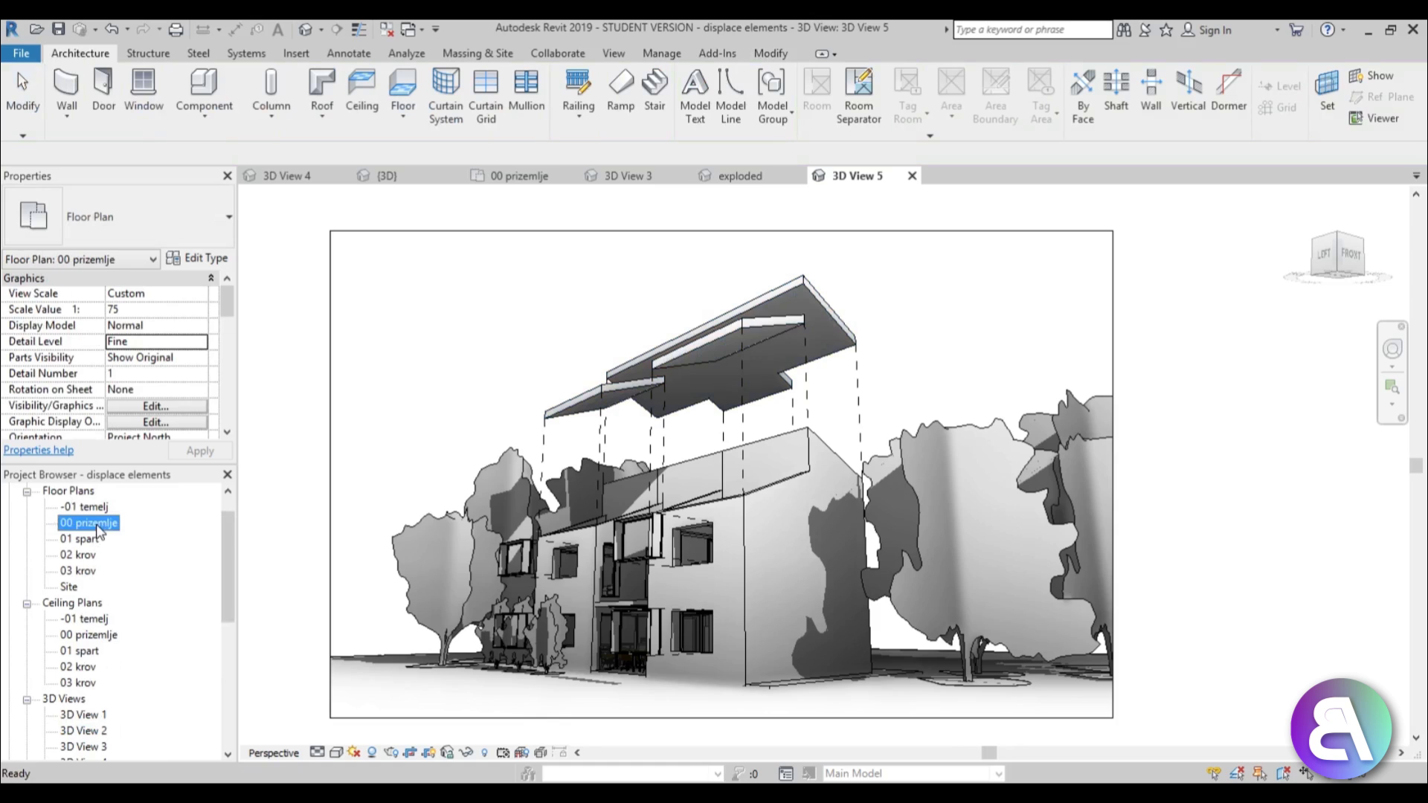
{"action": "double_click", "coordinate": [93, 524]}
{"action": "key", "text": "z"}
{"action": "key", "text": "f"}
{"action": "left_click", "coordinate": [749, 368]}
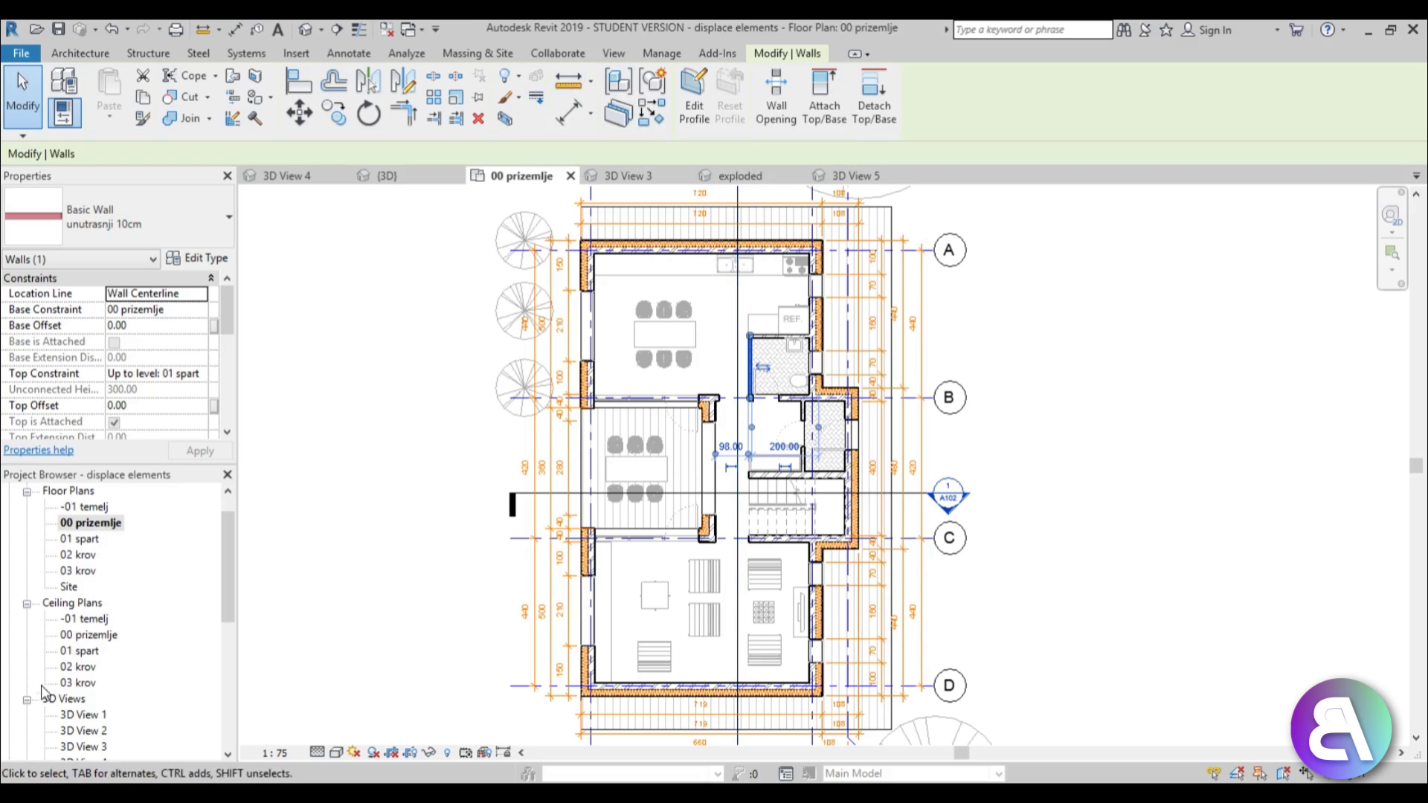
- Look at the model in 3D View 1 and return to the exploded perspective in 3D View 5
{"action": "double_click", "coordinate": [83, 713]}
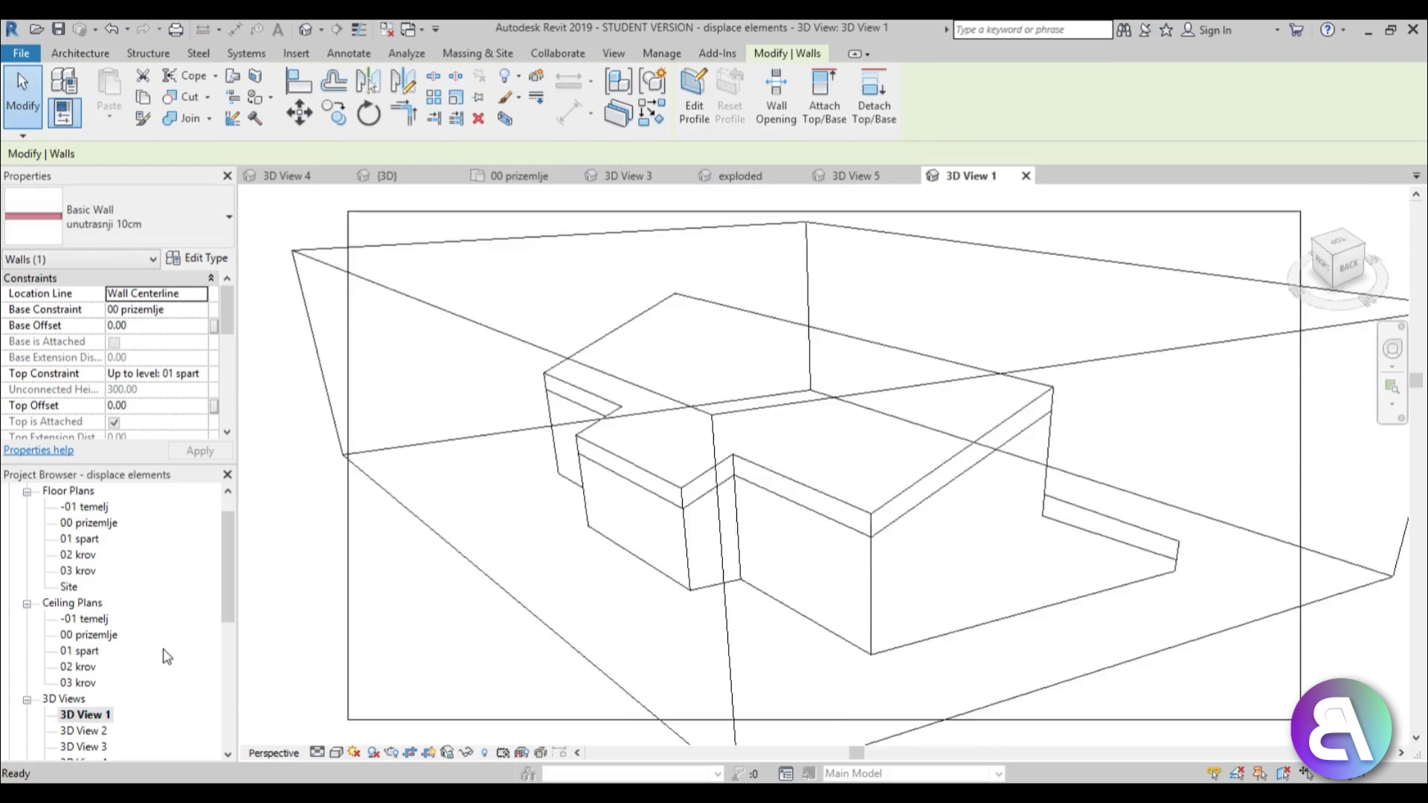
{"action": "scroll", "coordinate": [228, 632], "scroll_direction": "down", "scroll_amount": 2}
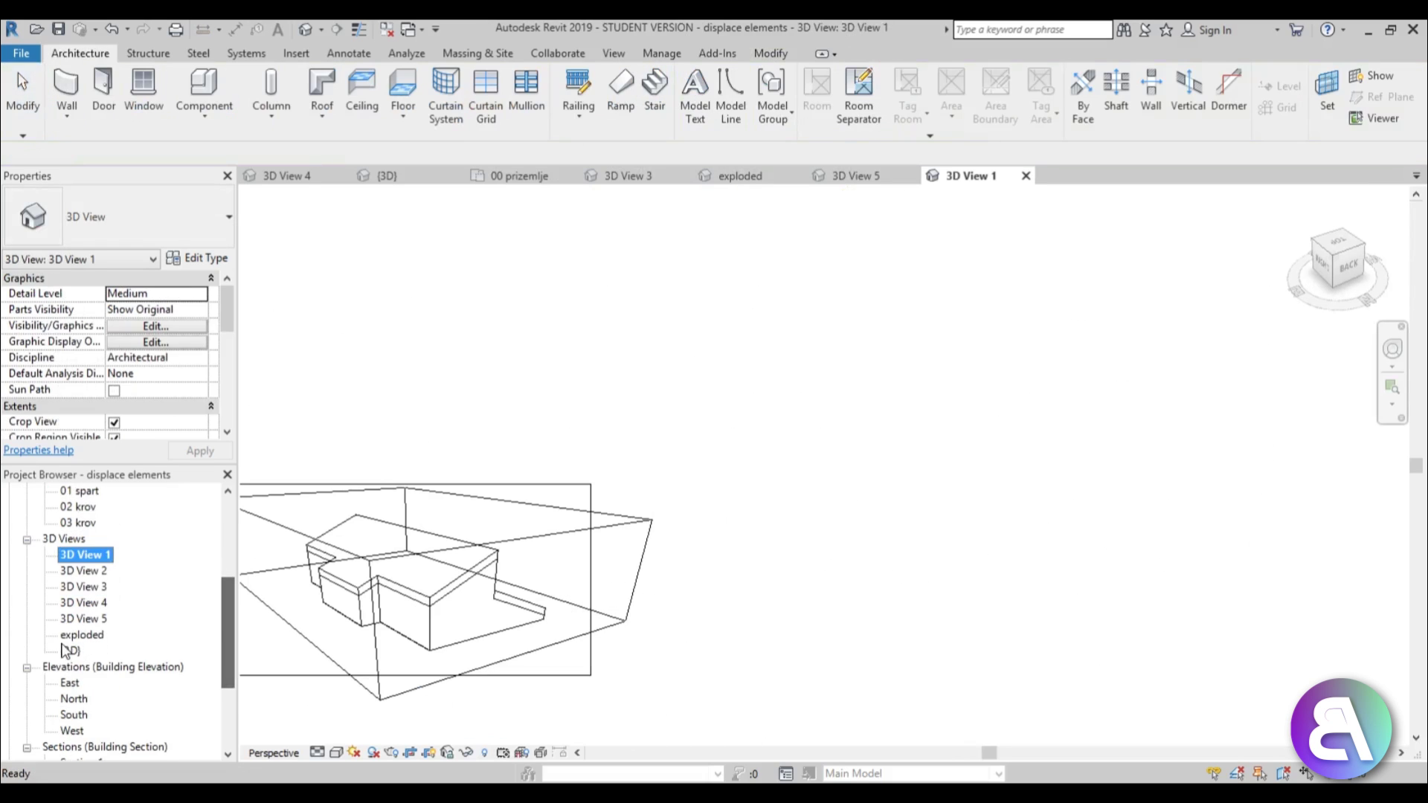
{"action": "double_click", "coordinate": [83, 618]}
{"action": "left_click", "coordinate": [640, 358]}
{"action": "key", "text": "Escape"}
{"action": "mouse_move", "coordinate": [641, 359]}
{"action": "middle_mouse_down"}
{"action": "mouse_move", "coordinate": [458, 380]}
{"action": "mouse_move", "coordinate": [552, 366]}
{"action": "middle_mouse_up"}
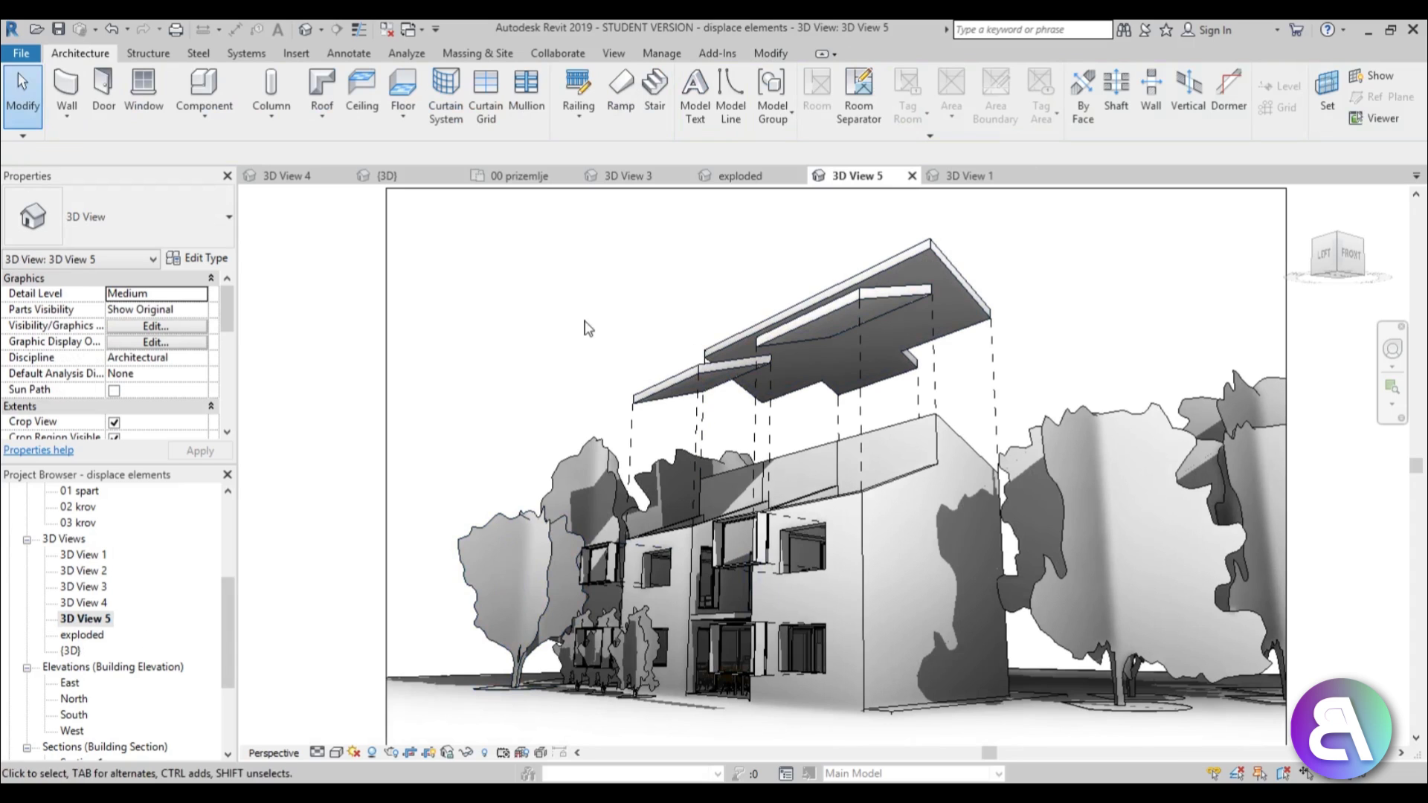
{"action": "middle_click_drag", "start_coordinate": [545, 389], "coordinate": [526, 399]}
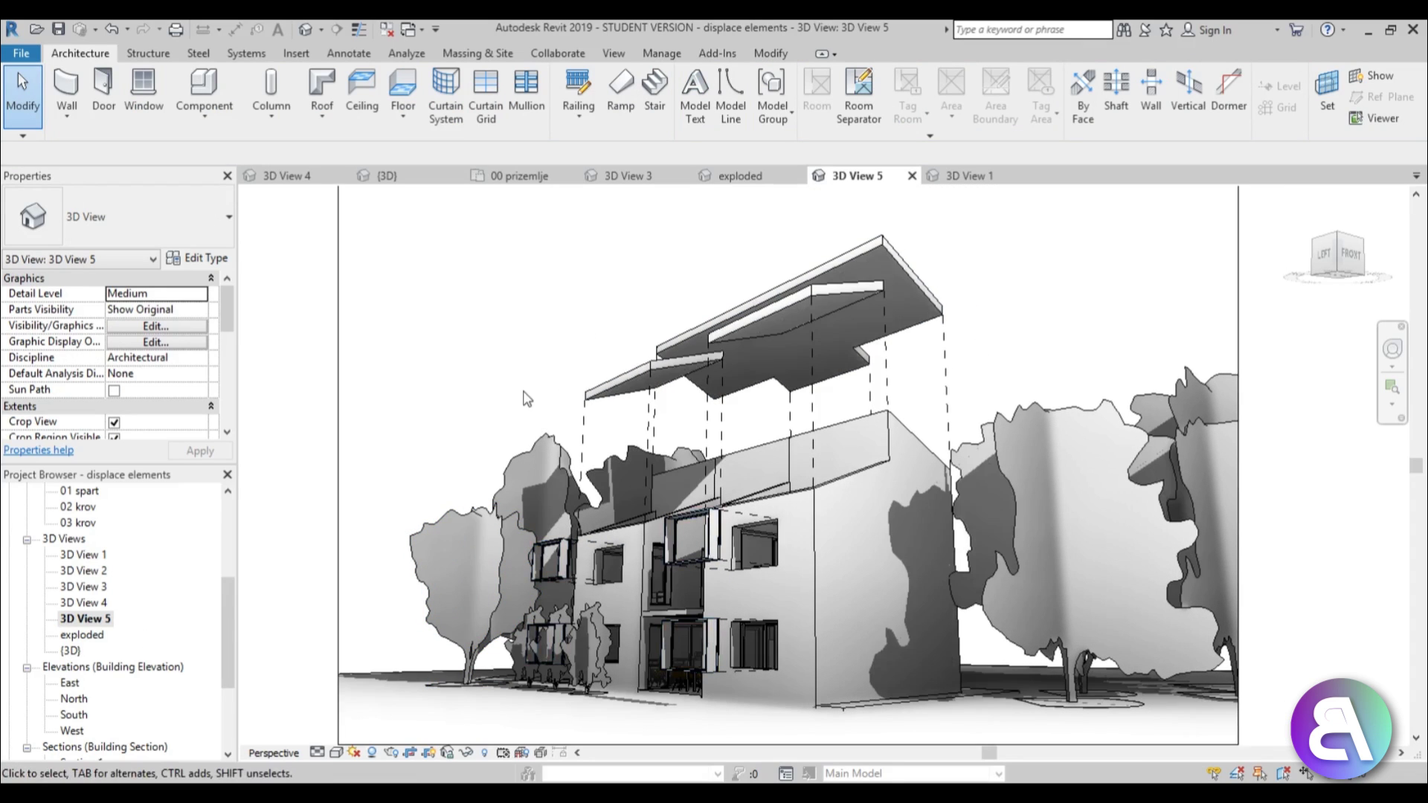